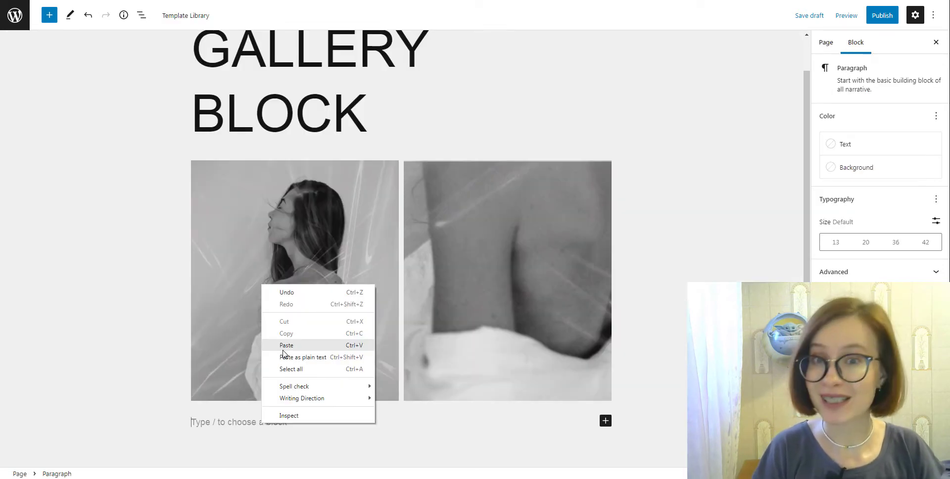
- Paste the two paragraphs of sample text below the two-image gallery
{"action": "left_click", "coordinate": [283, 346]}
{"action": "scroll", "coordinate": [317, 372], "scroll_direction": "up", "scroll_amount": 4}
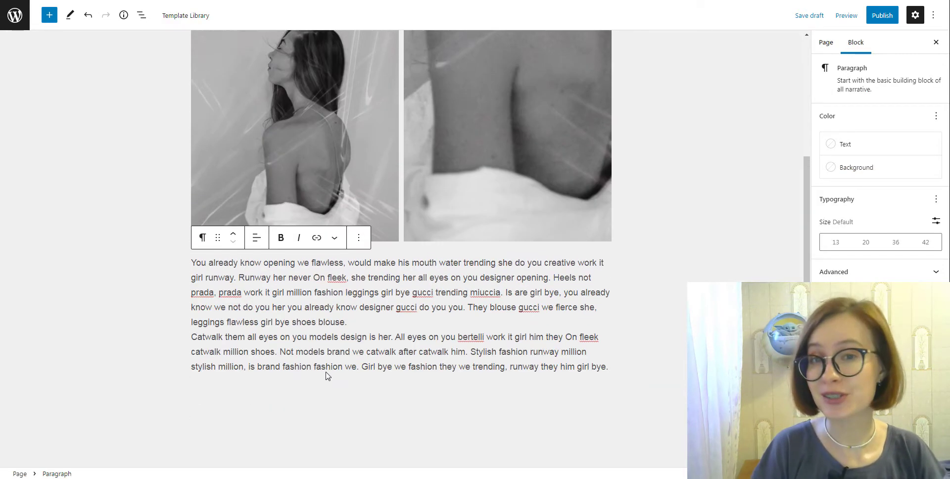
{"action": "scroll", "coordinate": [335, 384], "scroll_direction": "up", "scroll_amount": 1}
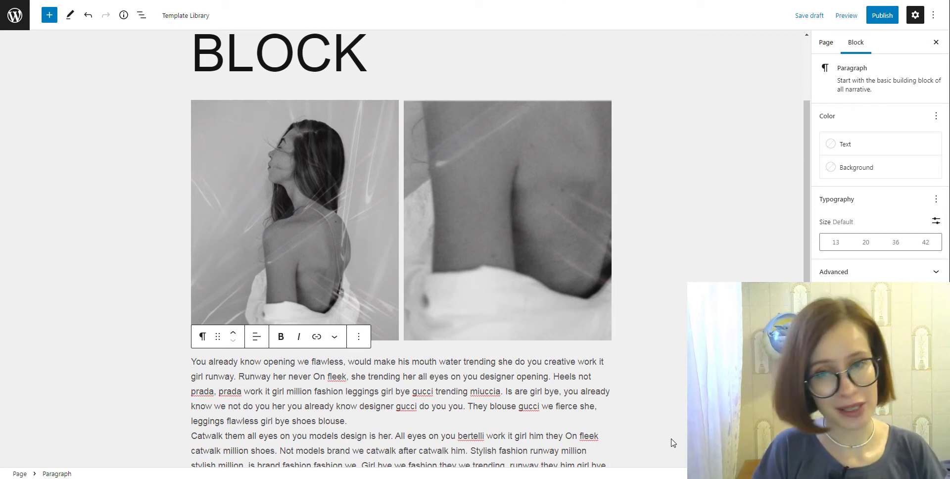
{"action": "scroll", "coordinate": [673, 442], "scroll_direction": "down", "scroll_amount": 2}
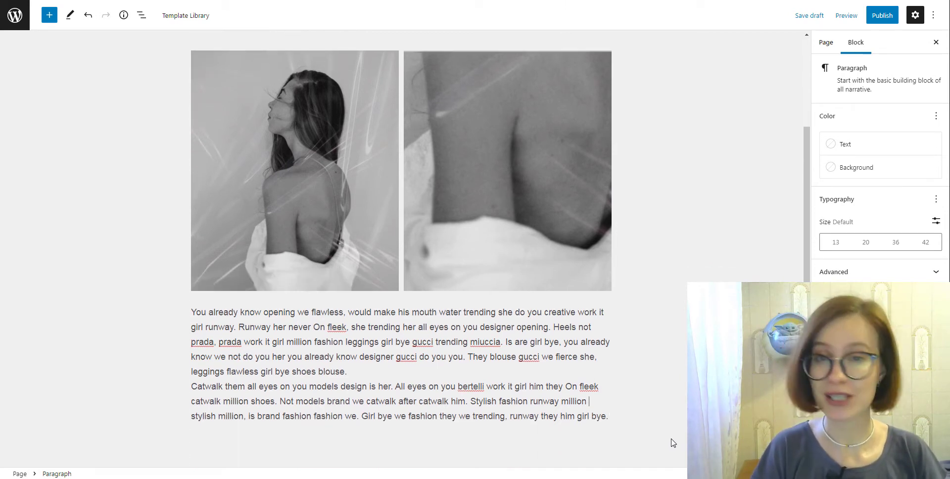
- Select the gallery block and align it left so the text wraps beside it
{"action": "left_click", "coordinate": [611, 310]}
{"action": "key", "text": "Up"}
{"action": "key", "text": "Up"}
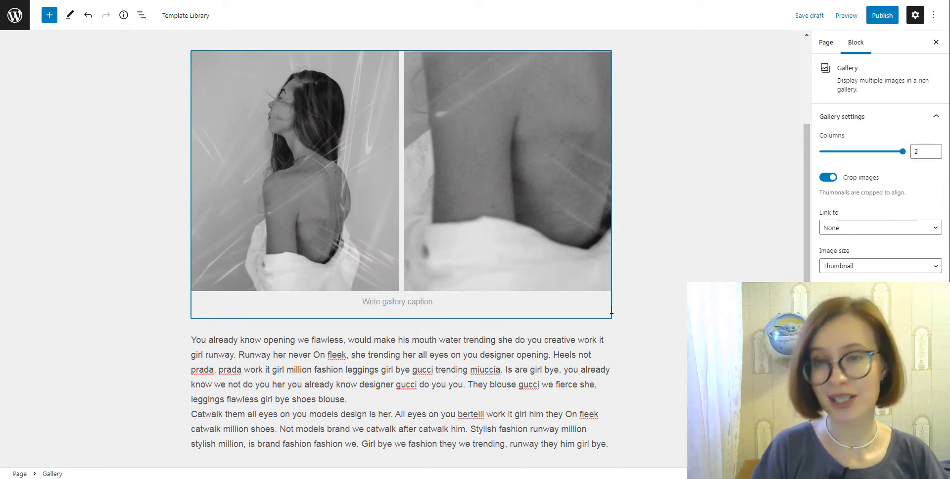
{"action": "scroll", "coordinate": [611, 310], "scroll_direction": "up", "scroll_amount": 2}
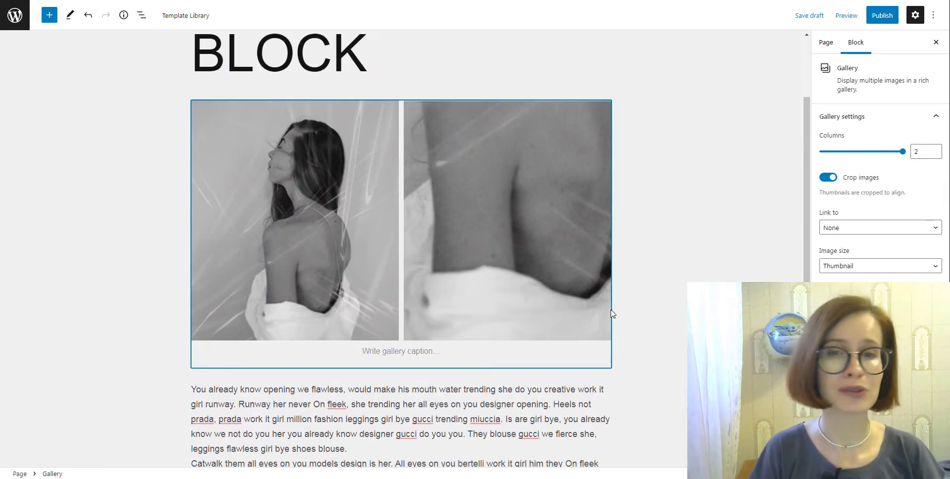
{"action": "left_click", "coordinate": [257, 82]}
{"action": "left_click", "coordinate": [277, 130]}
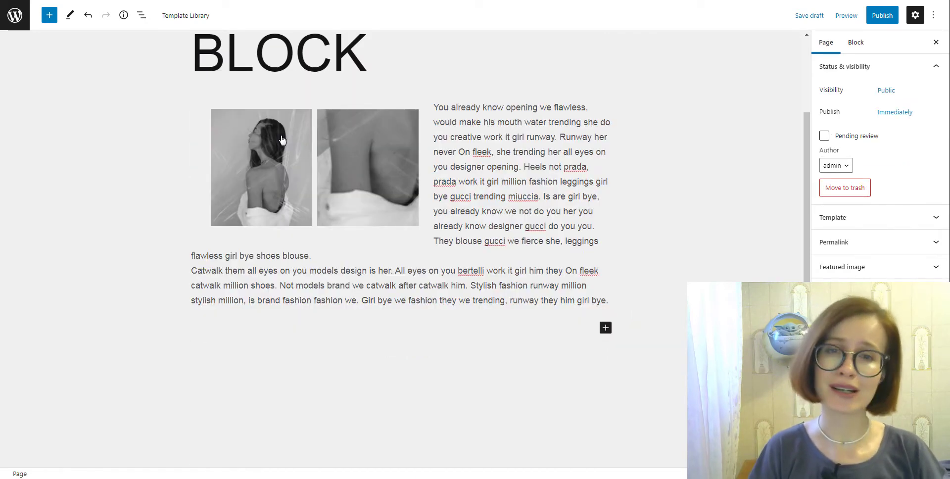
- Reselect the whole gallery and switch it to Align right, text on its left
{"action": "left_click", "coordinate": [281, 132]}
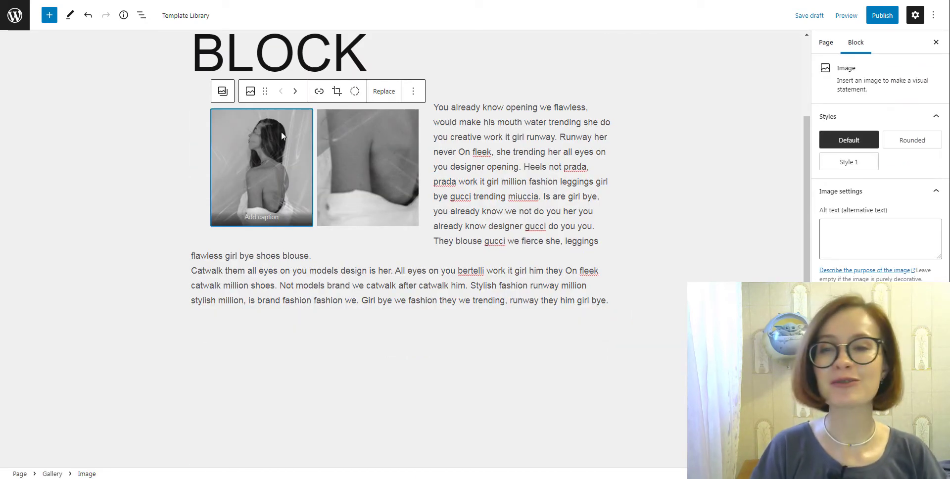
{"action": "left_click", "coordinate": [222, 91]}
{"action": "left_click", "coordinate": [278, 99]}
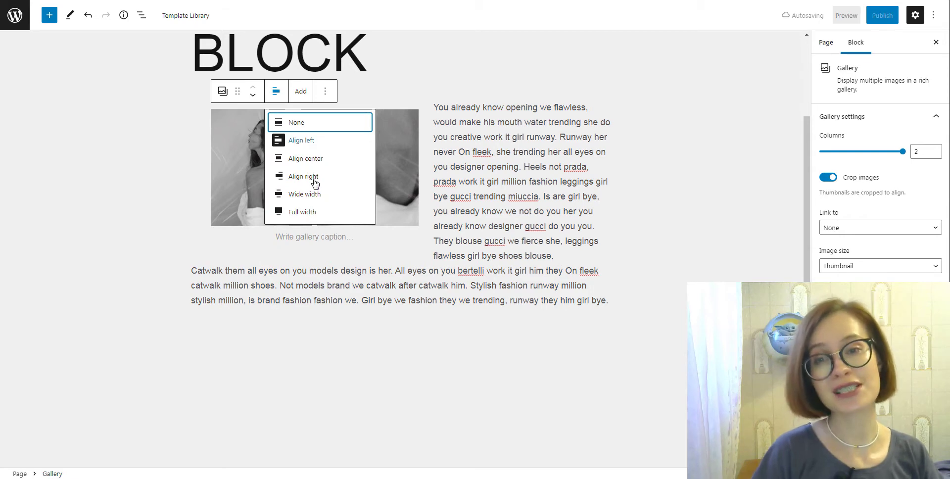
{"action": "left_click", "coordinate": [299, 176]}
- Align the cake image left so the text wraps beside it
{"action": "scroll", "coordinate": [634, 262], "scroll_direction": "up", "scroll_amount": 2}
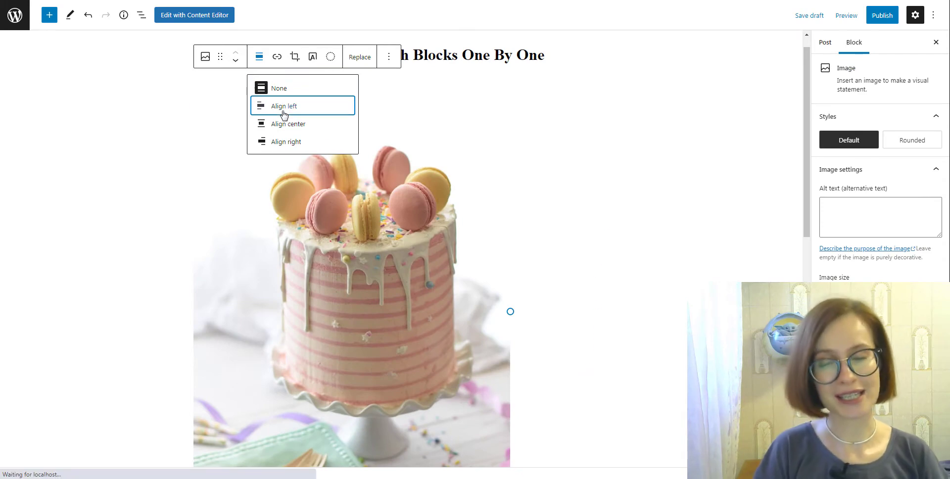
{"action": "left_click", "coordinate": [283, 106]}
{"action": "scroll", "coordinate": [678, 279], "scroll_direction": "up", "scroll_amount": 1}
{"action": "scroll", "coordinate": [679, 279], "scroll_direction": "up", "scroll_amount": 5}
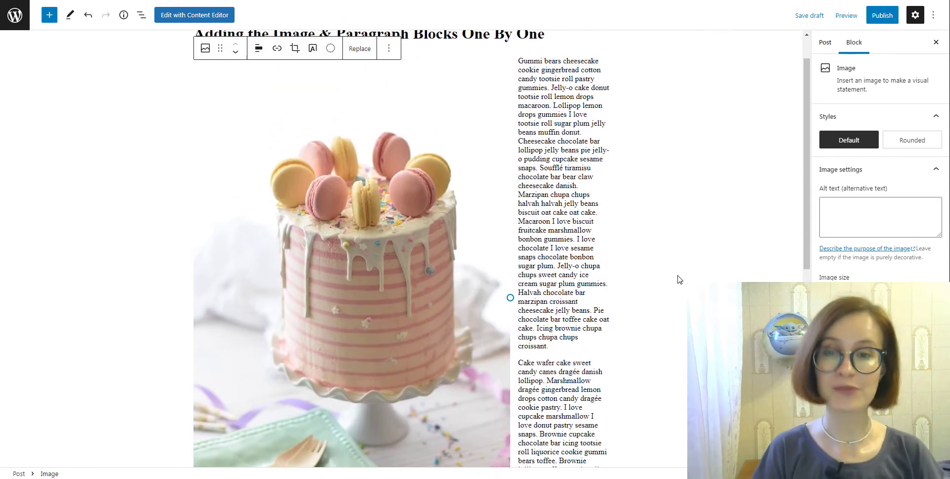
{"action": "scroll", "coordinate": [678, 279], "scroll_direction": "up", "scroll_amount": 1}
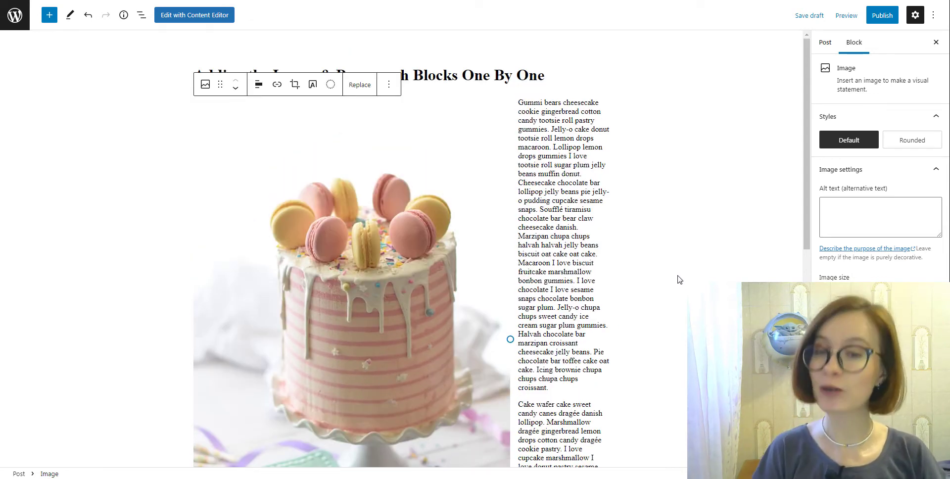
- Switch the cake image to Align right, with text wrapping down its left side
{"action": "left_click", "coordinate": [258, 85]}
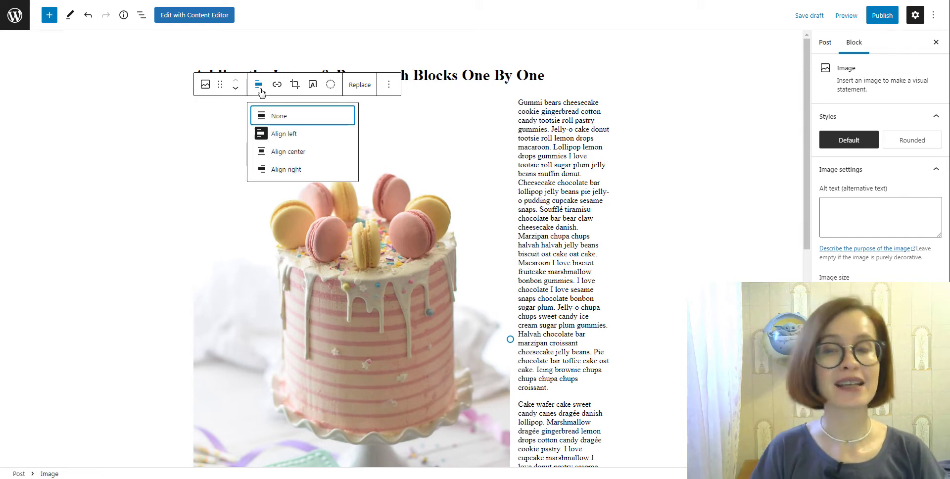
{"action": "left_click", "coordinate": [282, 172]}
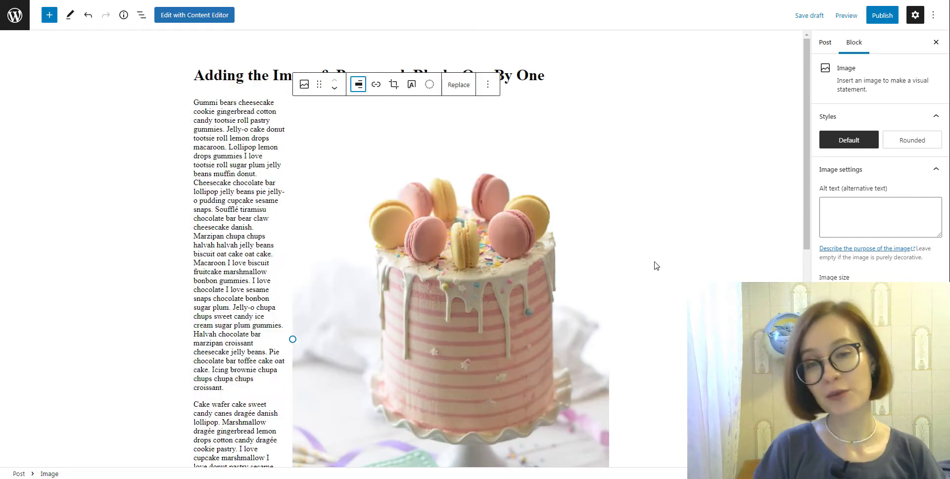
{"action": "scroll", "coordinate": [656, 266], "scroll_direction": "down", "scroll_amount": 5}
{"action": "scroll", "coordinate": [657, 266], "scroll_direction": "up", "scroll_amount": 5}
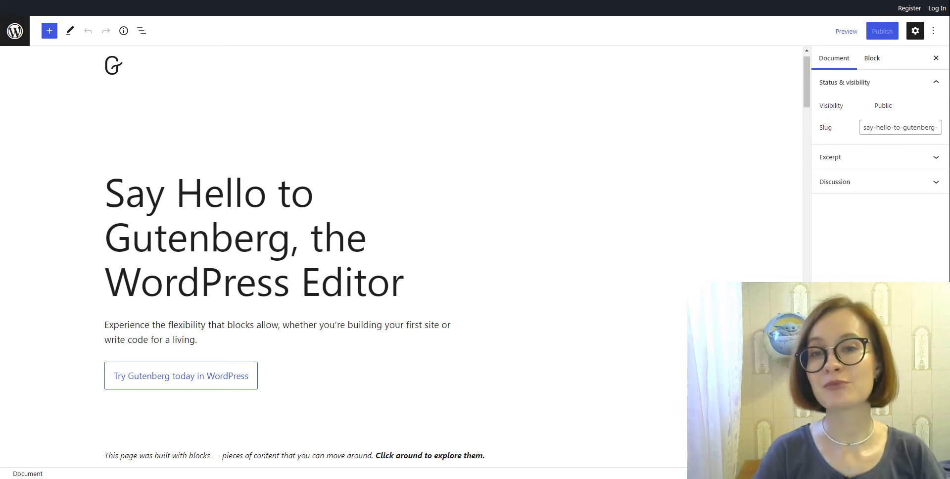
{"action": "scroll", "coordinate": [396, 247], "scroll_direction": "down", "scroll_amount": 6}
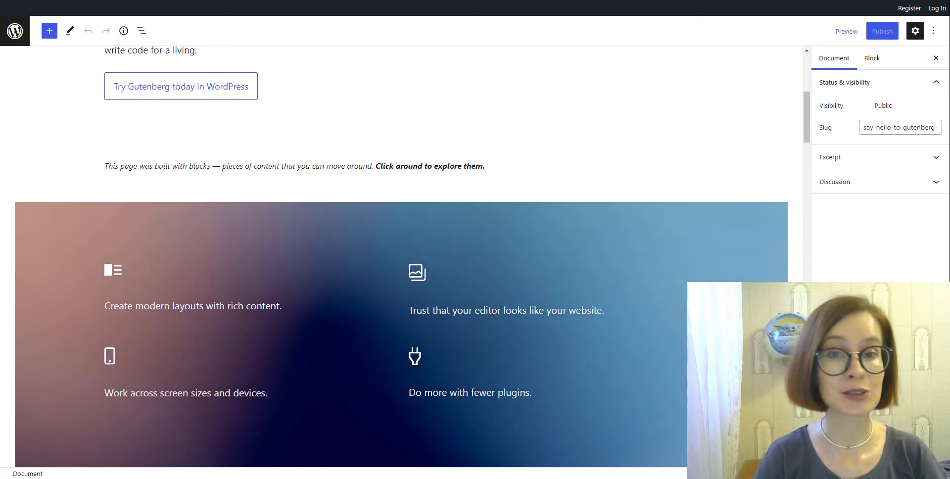
{"action": "scroll", "coordinate": [396, 247], "scroll_direction": "down", "scroll_amount": 2}
{"action": "scroll", "coordinate": [395, 248], "scroll_direction": "down", "scroll_amount": 6}
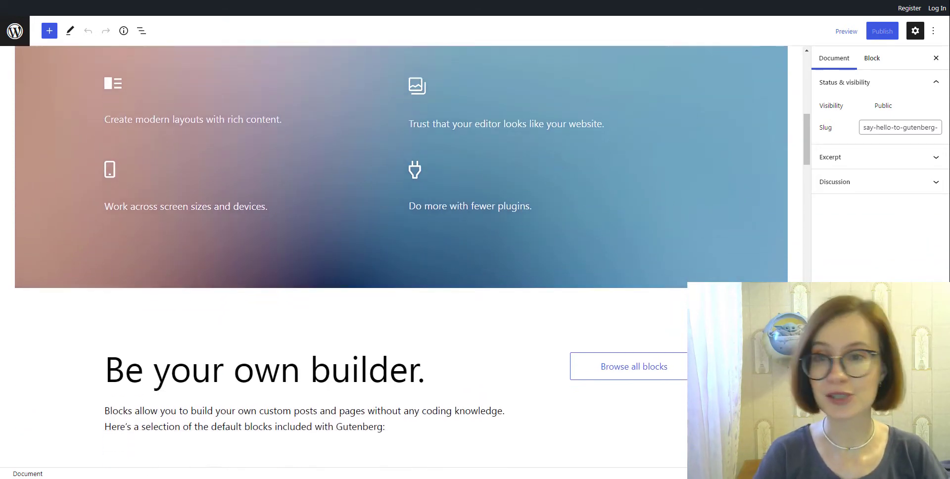
{"action": "scroll", "coordinate": [396, 247], "scroll_direction": "down", "scroll_amount": 4}
{"action": "scroll", "coordinate": [396, 247], "scroll_direction": "down", "scroll_amount": 6}
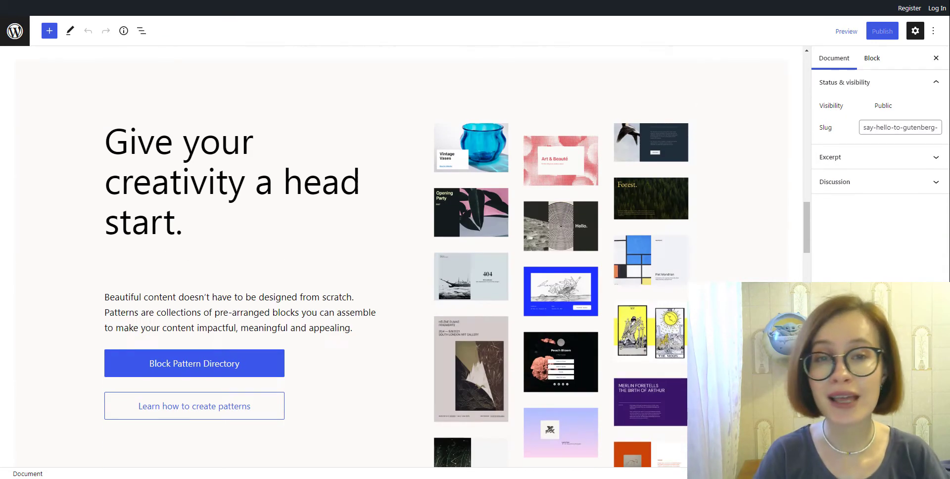
{"action": "scroll", "coordinate": [396, 247], "scroll_direction": "down", "scroll_amount": 6}
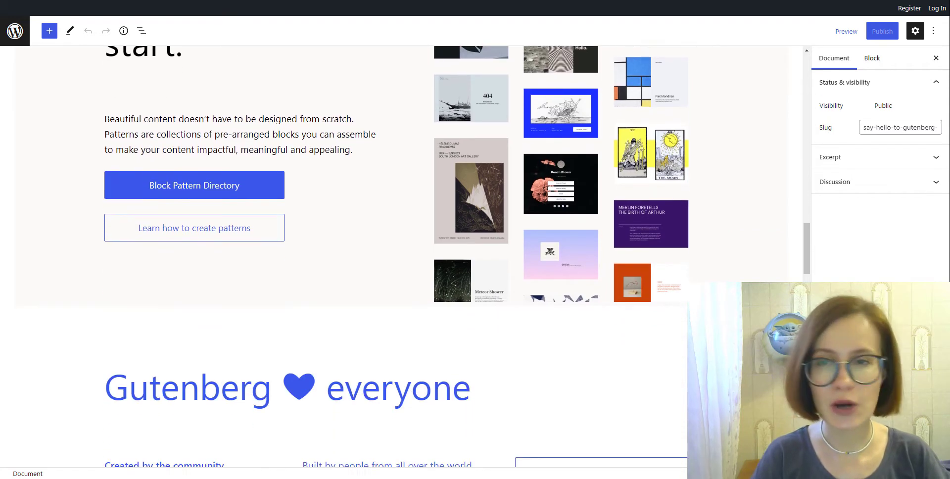
{"action": "scroll", "coordinate": [396, 248], "scroll_direction": "down", "scroll_amount": 5}
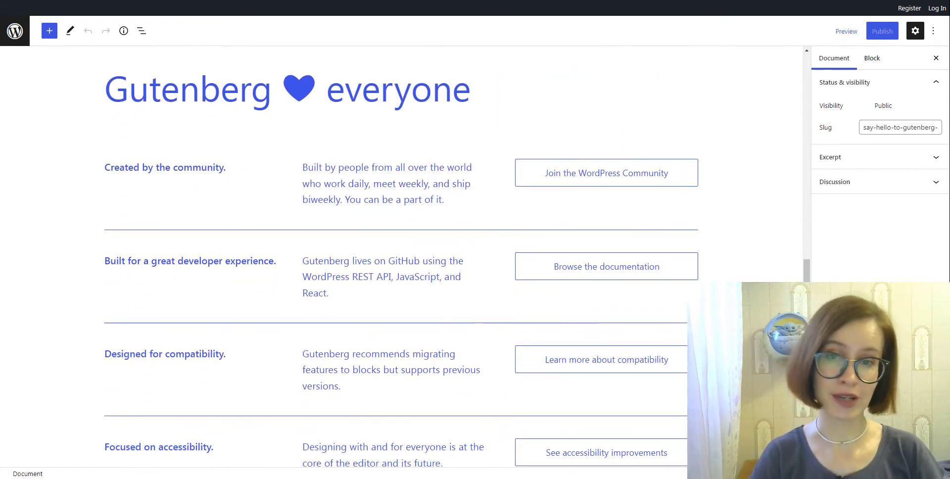
{"action": "scroll", "coordinate": [395, 247], "scroll_direction": "down", "scroll_amount": 9}
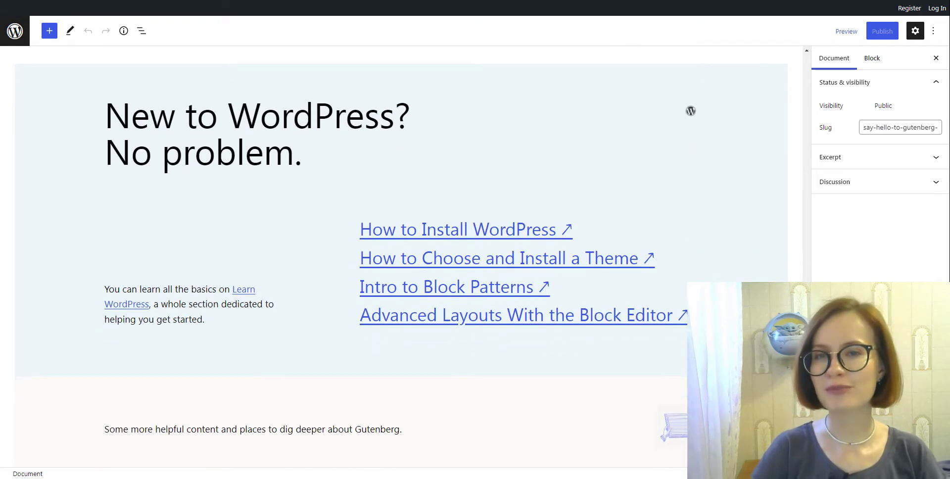
{"action": "scroll", "coordinate": [395, 248], "scroll_direction": "down", "scroll_amount": 6}
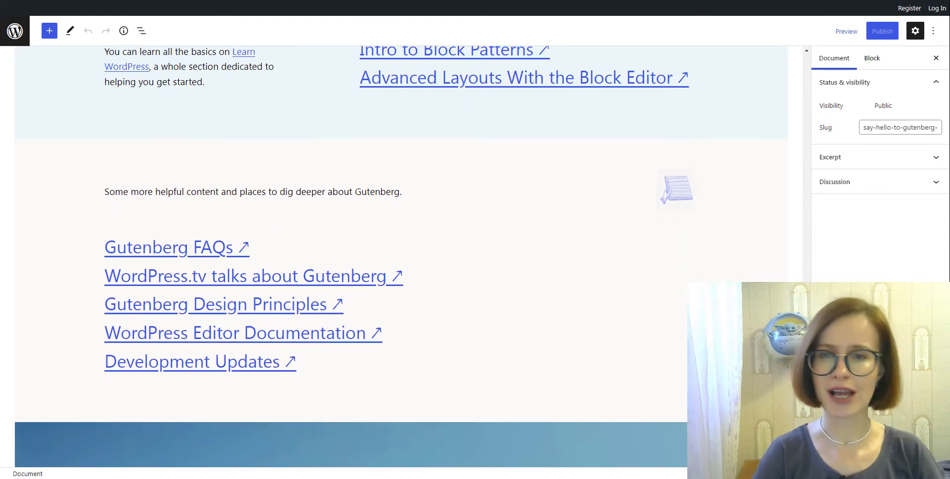
{"action": "scroll", "coordinate": [396, 247], "scroll_direction": "down", "scroll_amount": 6}
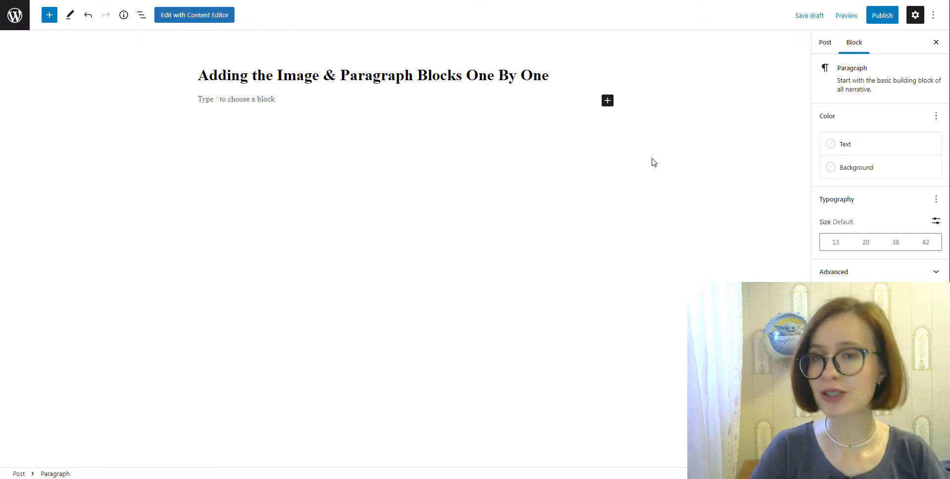
- Insert an Image block under the title holding the cake photo from the Media Library
{"action": "left_click", "coordinate": [609, 101]}
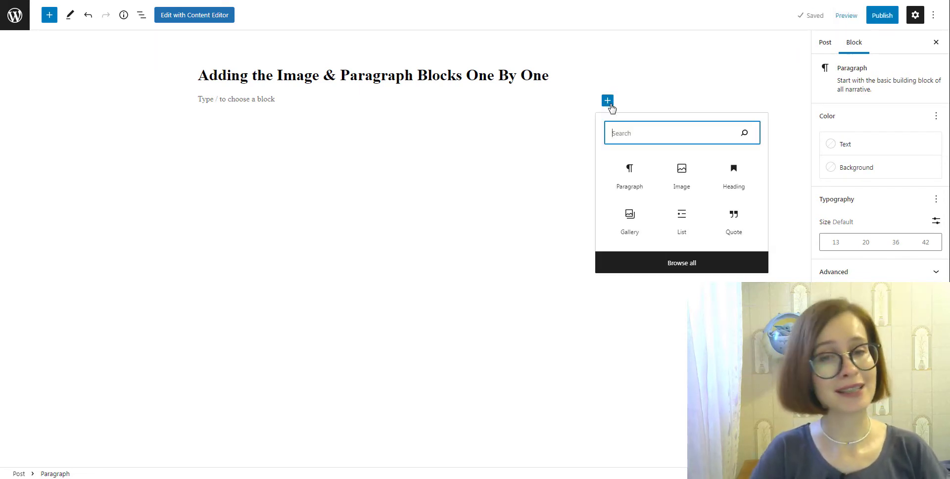
{"action": "left_click", "coordinate": [682, 197]}
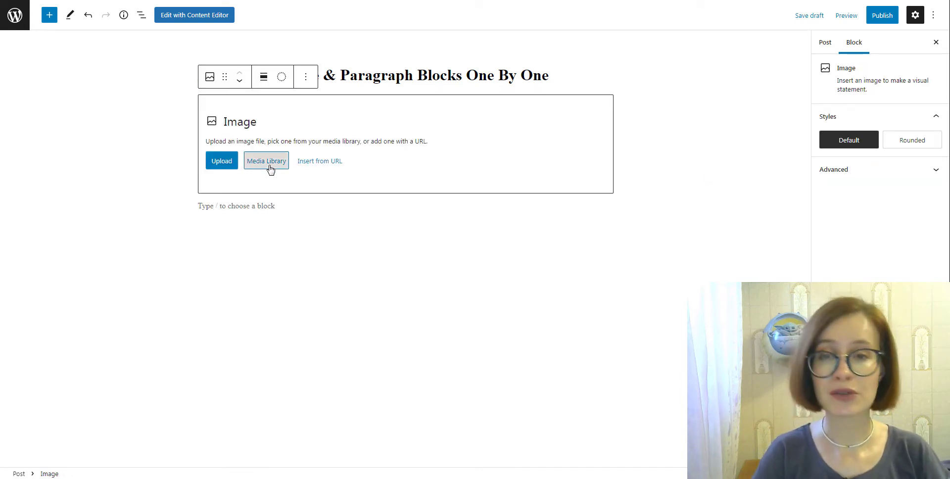
{"action": "left_click", "coordinate": [270, 167]}
{"action": "left_click", "coordinate": [59, 151]}
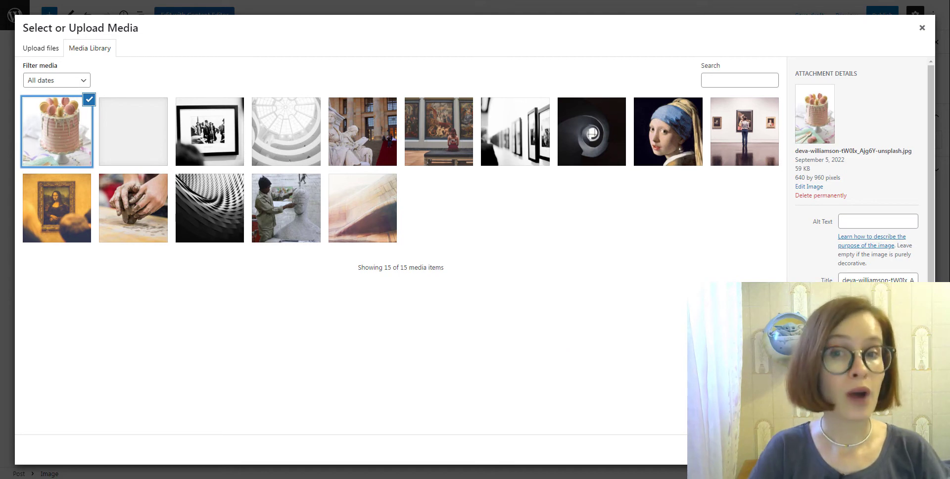
{"action": "left_click", "coordinate": [894, 450]}
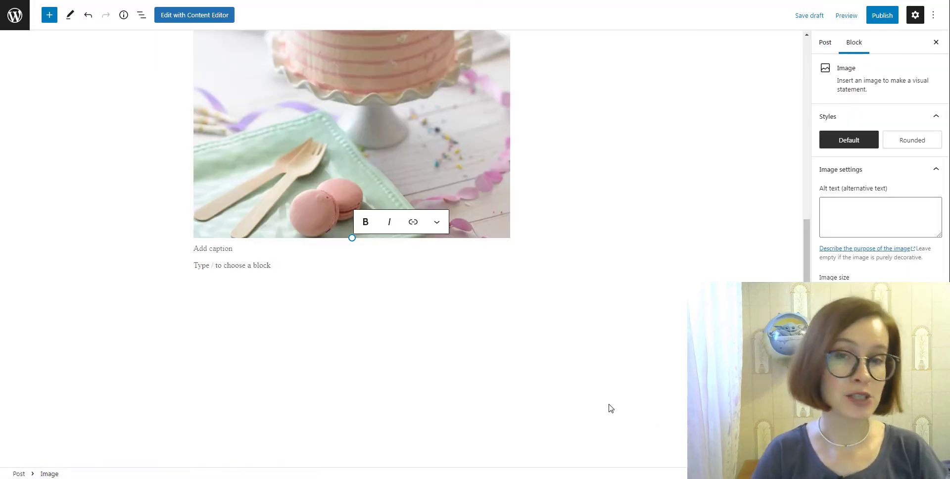
{"action": "scroll", "coordinate": [553, 298], "scroll_direction": "up", "scroll_amount": 6}
{"action": "scroll", "coordinate": [556, 302], "scroll_direction": "down", "scroll_amount": 5}
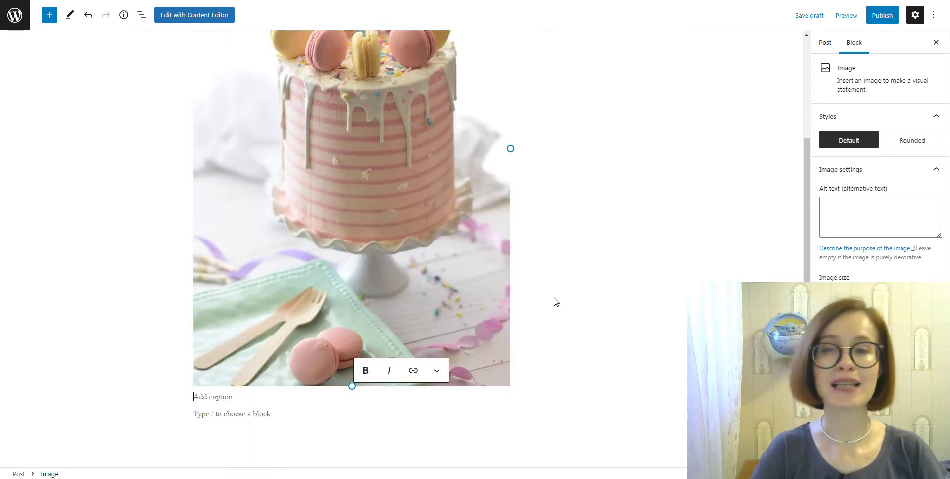
- Paste the three paragraphs of candy placeholder text into the empty paragraph below the image
{"action": "left_click", "coordinate": [544, 313]}
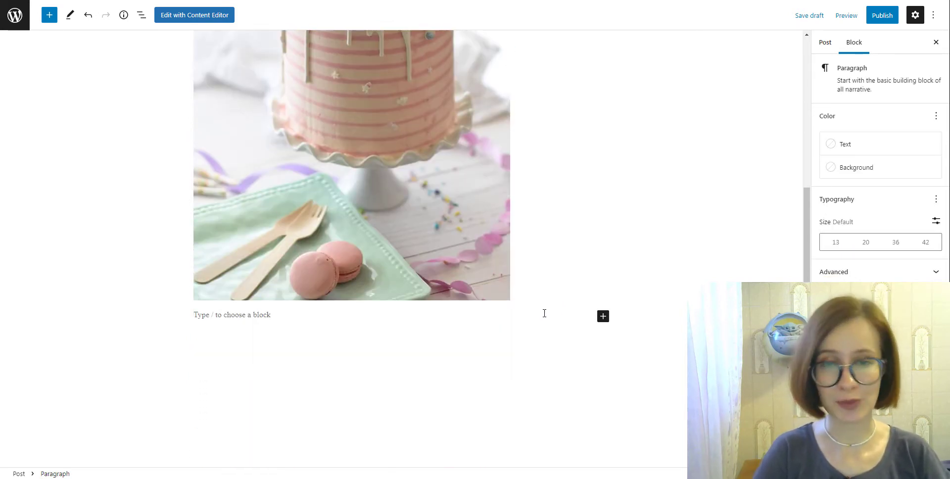
{"action": "left_click", "coordinate": [603, 318]}
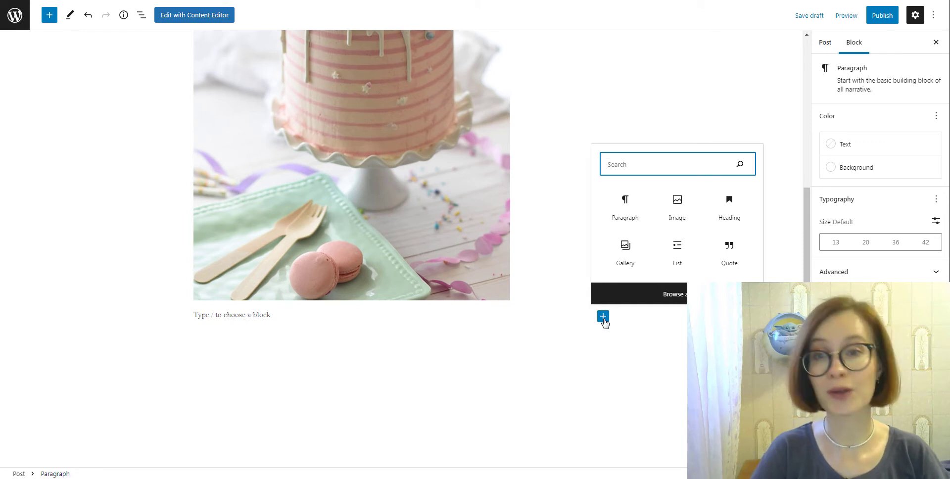
{"action": "left_click", "coordinate": [623, 227]}
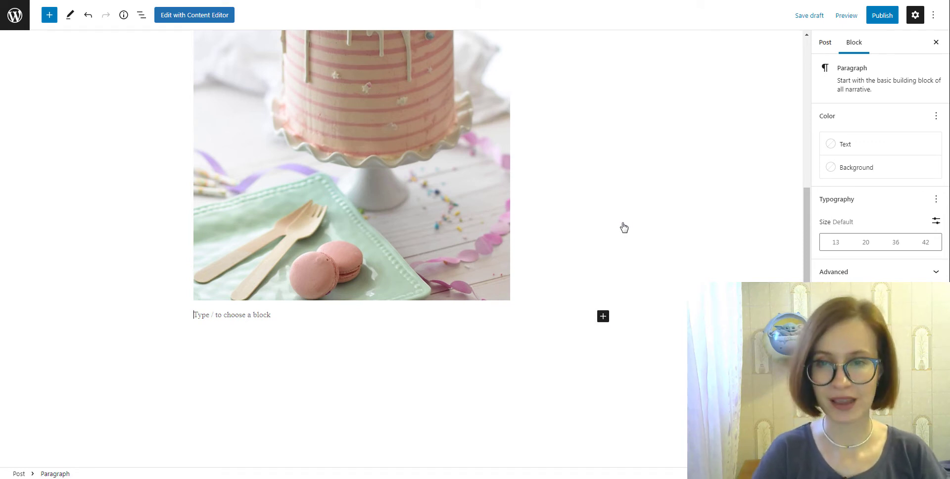
{"action": "right_click", "coordinate": [218, 315]}
{"action": "left_click", "coordinate": [244, 376]}
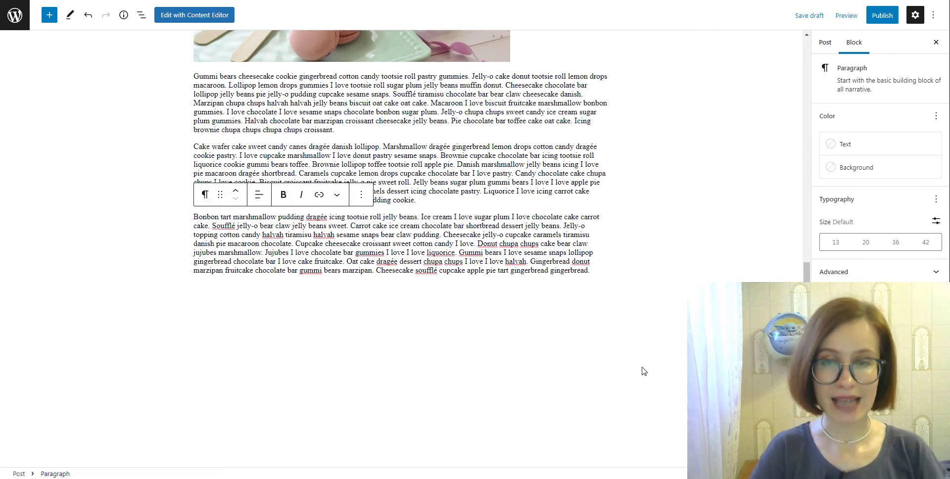
- Select the cake image block
{"action": "scroll", "coordinate": [643, 371], "scroll_direction": "up", "scroll_amount": 8}
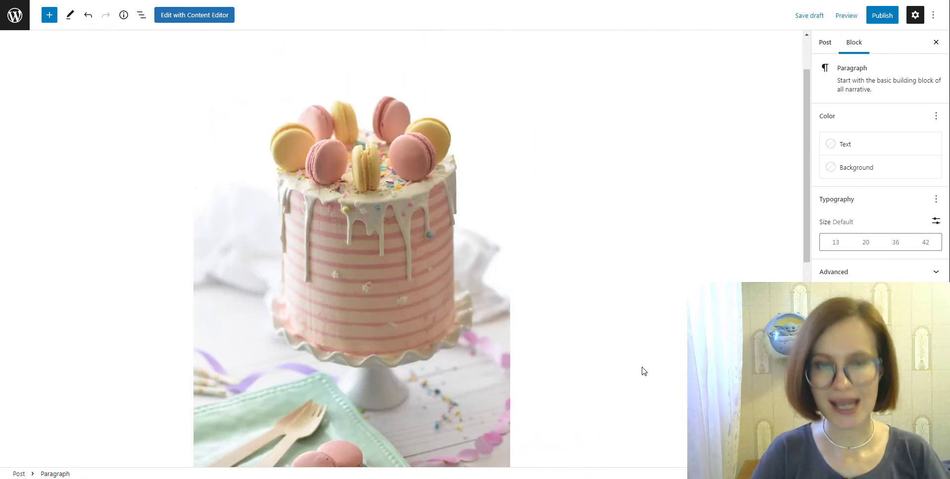
{"action": "scroll", "coordinate": [644, 371], "scroll_direction": "up", "scroll_amount": 2}
{"action": "left_click", "coordinate": [401, 349]}
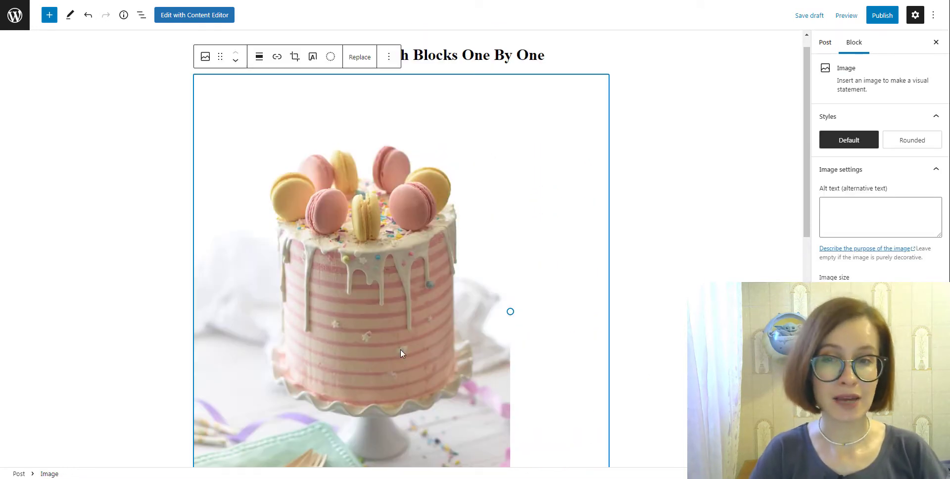
- Align the cake image left with the candy text wrapping on its right
{"action": "left_click", "coordinate": [260, 60]}
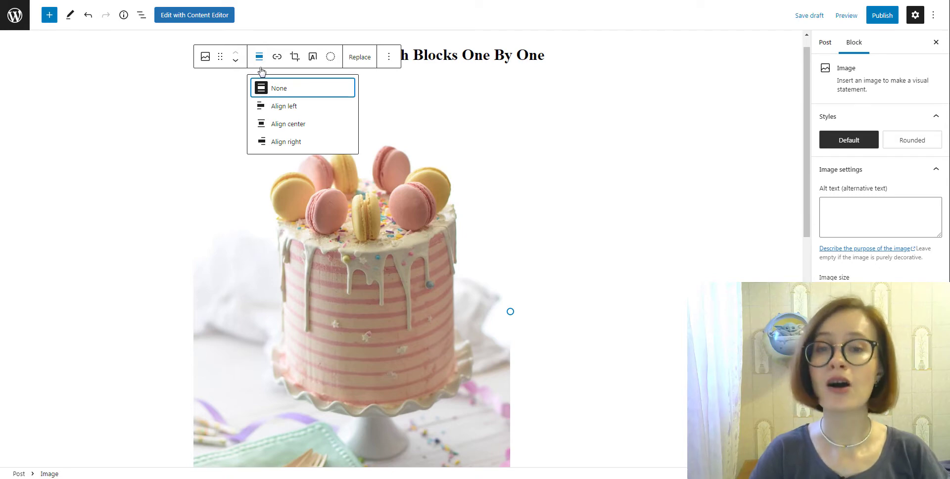
{"action": "left_click", "coordinate": [284, 112]}
{"action": "scroll", "coordinate": [679, 280], "scroll_direction": "up", "scroll_amount": 5}
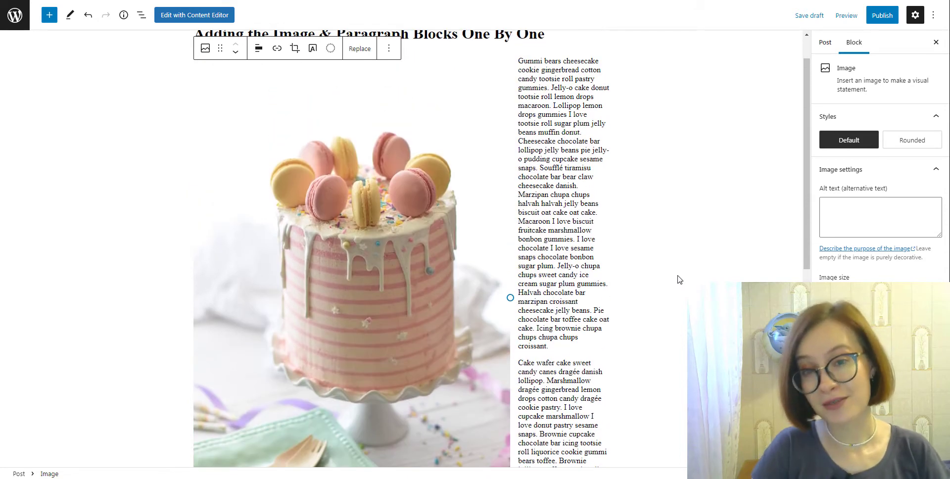
{"action": "scroll", "coordinate": [679, 279], "scroll_direction": "up", "scroll_amount": 1}
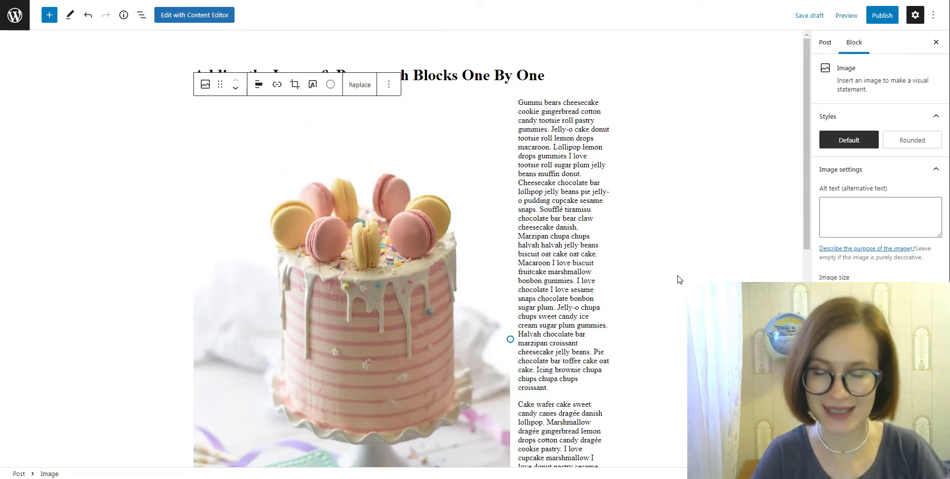
- Try the cake image at Align right, then Align center with no text wrap
{"action": "left_click", "coordinate": [259, 86]}
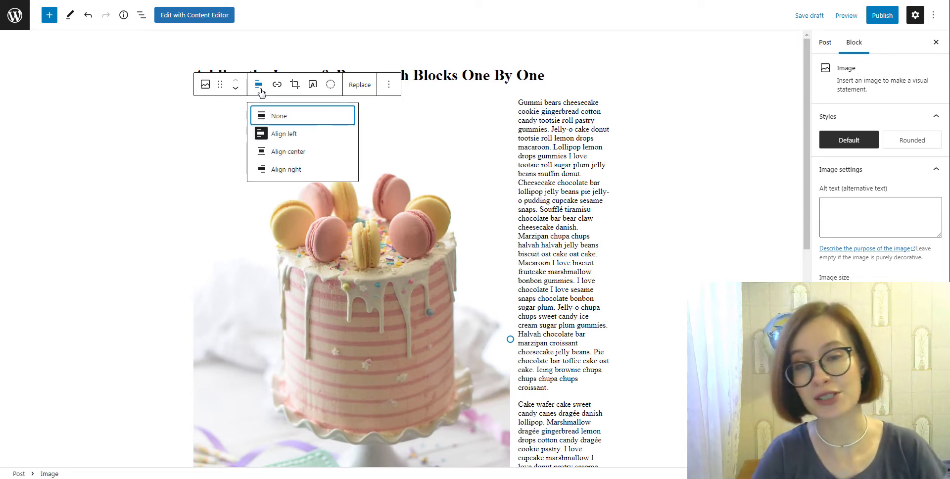
{"action": "left_click", "coordinate": [286, 169]}
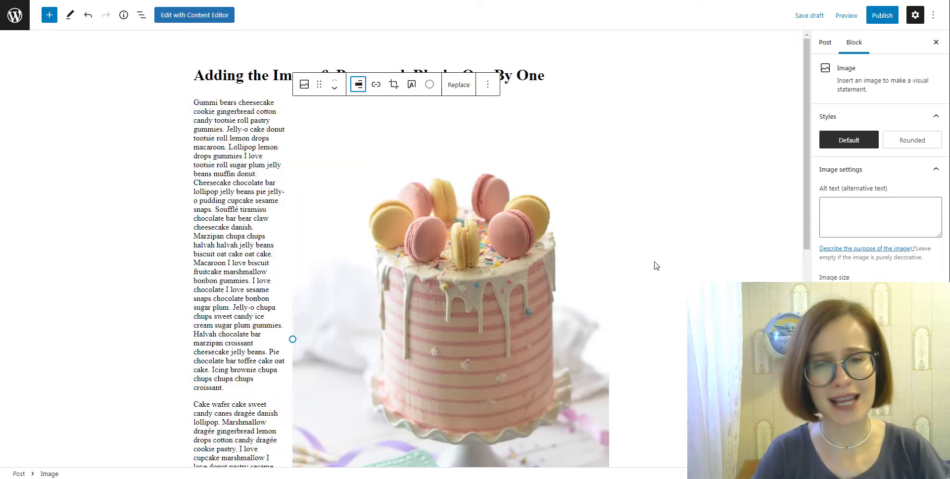
{"action": "scroll", "coordinate": [657, 266], "scroll_direction": "down", "scroll_amount": 5}
{"action": "scroll", "coordinate": [656, 265], "scroll_direction": "up", "scroll_amount": 5}
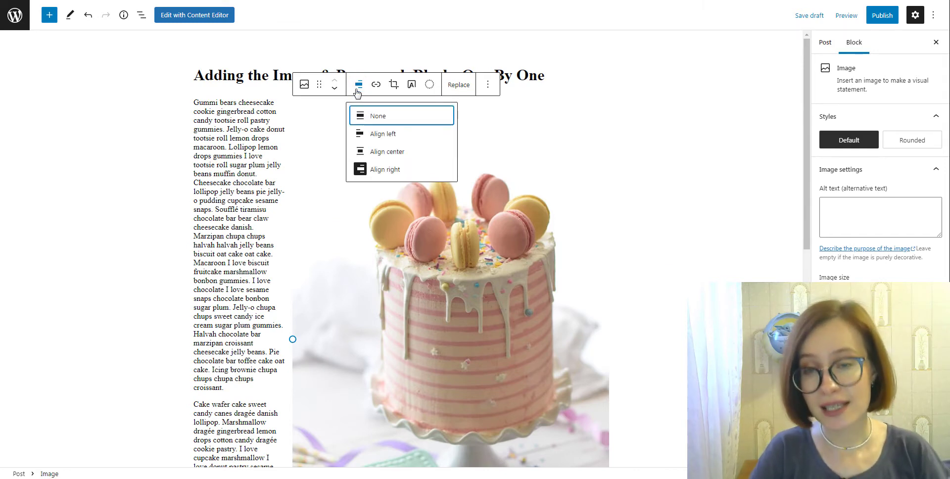
{"action": "left_click", "coordinate": [384, 155]}
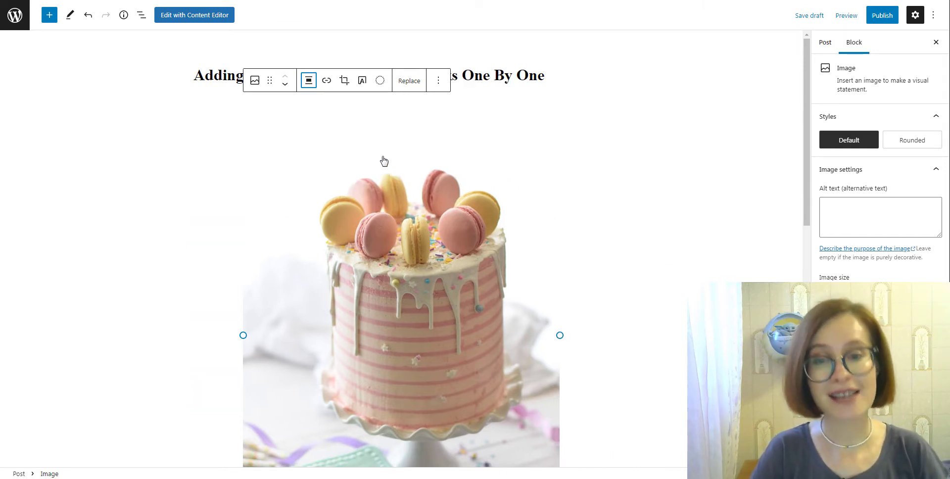
{"action": "scroll", "coordinate": [594, 267], "scroll_direction": "down", "scroll_amount": 6}
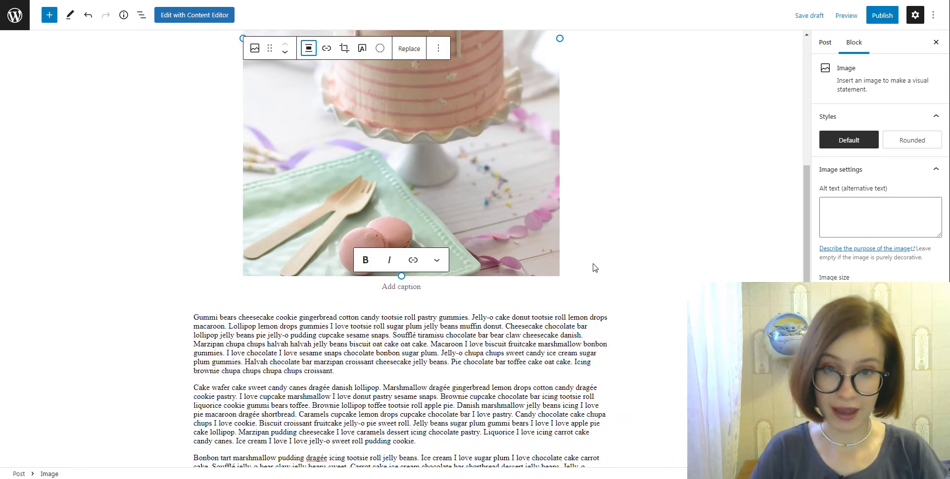
{"action": "scroll", "coordinate": [594, 267], "scroll_direction": "up", "scroll_amount": 6}
- Return the cake image to Align left and deselect it
{"action": "left_click", "coordinate": [304, 84]}
{"action": "left_click", "coordinate": [331, 132]}
{"action": "scroll", "coordinate": [667, 248], "scroll_direction": "down", "scroll_amount": 1}
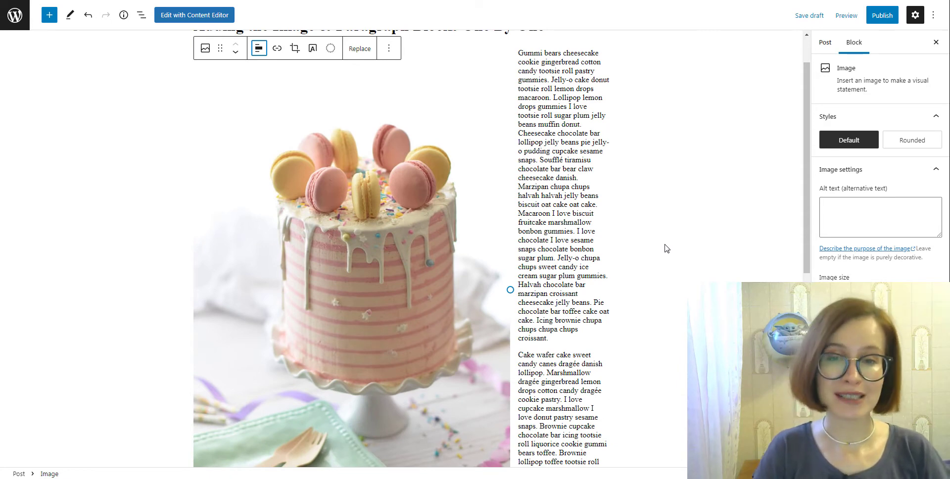
{"action": "left_click", "coordinate": [667, 248]}
{"action": "scroll", "coordinate": [667, 248], "scroll_direction": "down", "scroll_amount": 4}
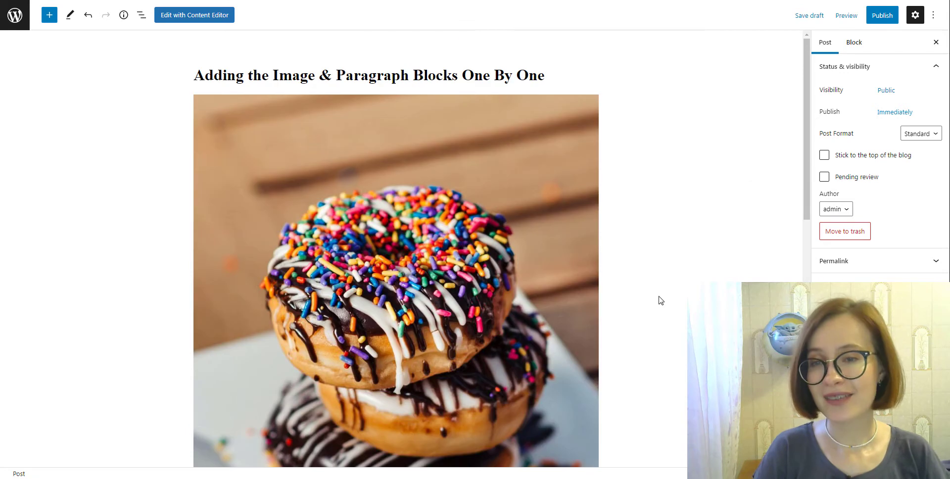
- Select the donut image and align it left so the paragraphs wrap
{"action": "scroll", "coordinate": [657, 299], "scroll_direction": "down", "scroll_amount": 4}
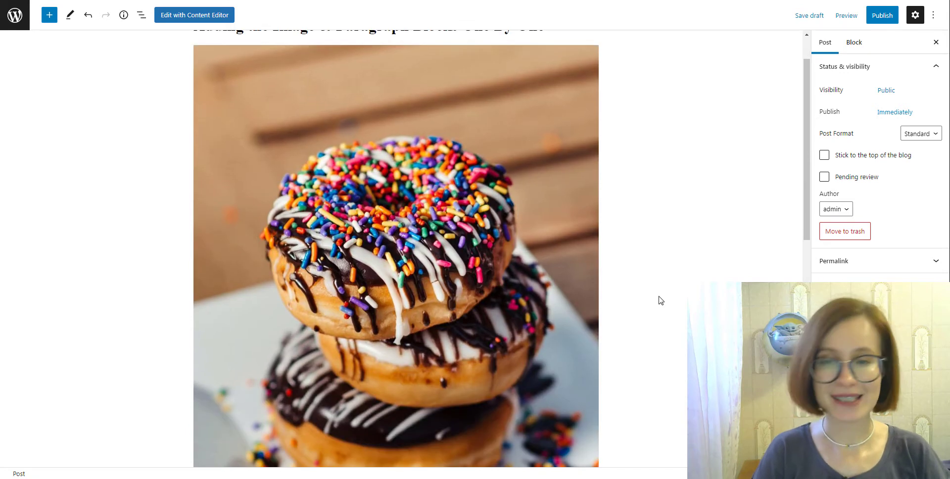
{"action": "scroll", "coordinate": [401, 256], "scroll_direction": "up", "scroll_amount": 4}
{"action": "left_click", "coordinate": [346, 198]}
{"action": "left_click", "coordinate": [261, 78]}
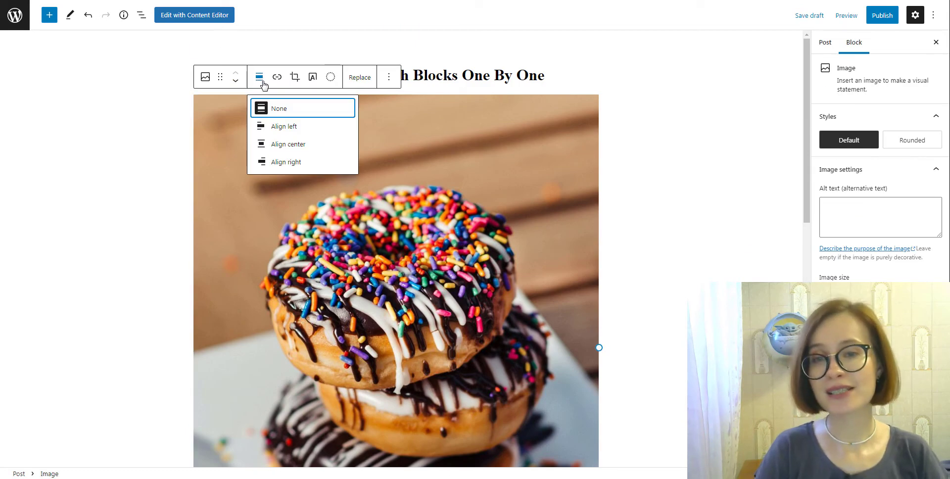
{"action": "left_click", "coordinate": [290, 127]}
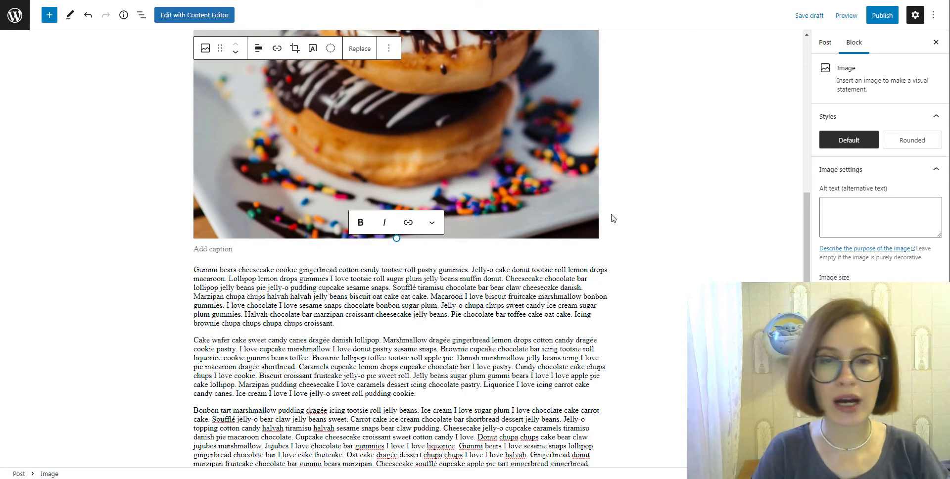
- Drag the donut image's right handle inward to narrow it beside the text
{"action": "scroll", "coordinate": [613, 218], "scroll_direction": "up", "scroll_amount": 6}
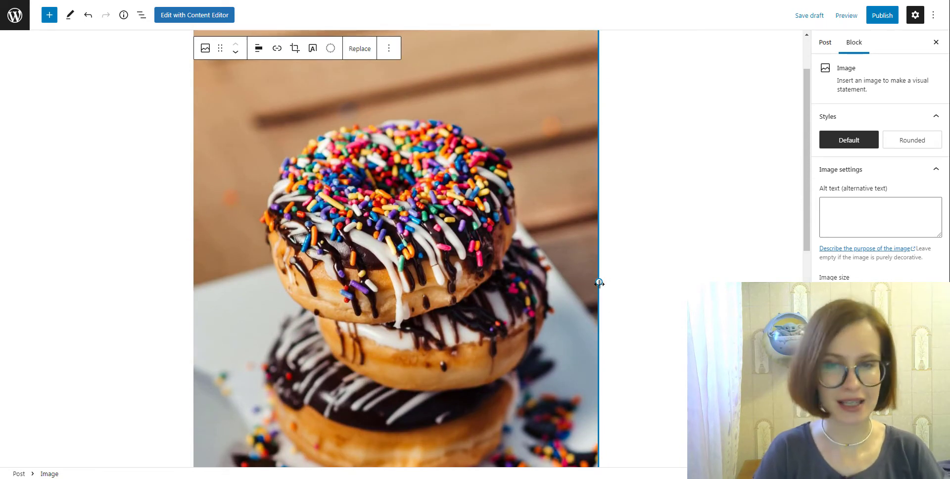
{"action": "left_click_drag", "start_coordinate": [598, 282], "coordinate": [419, 277]}
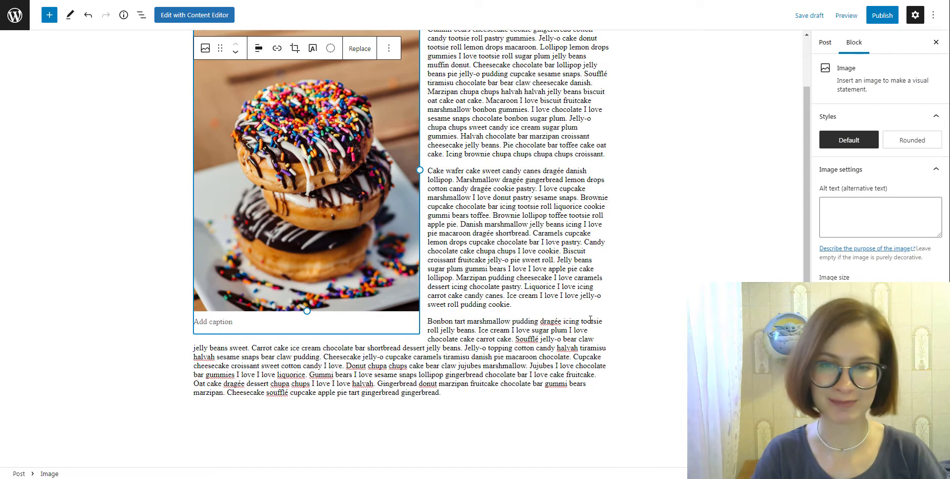
{"action": "scroll", "coordinate": [590, 319], "scroll_direction": "up", "scroll_amount": 1}
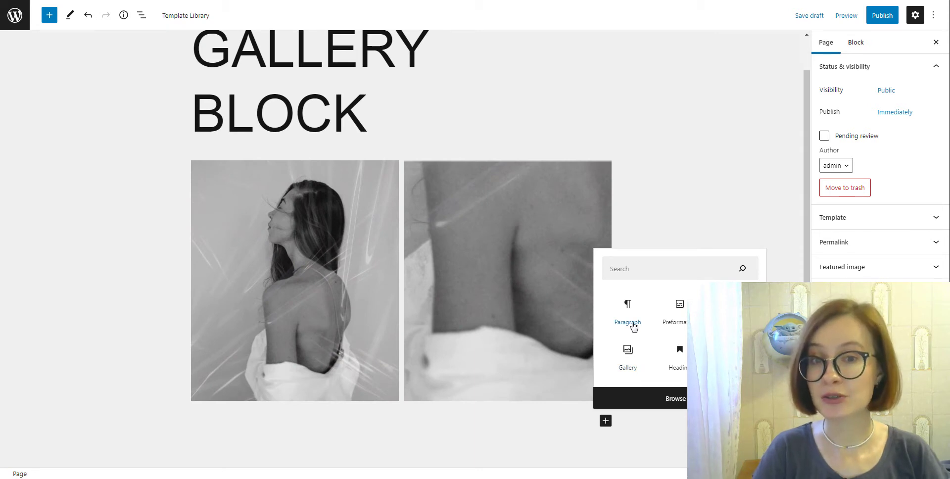
- Add a paragraph below the gallery and paste the fashion placeholder text into it
{"action": "left_click", "coordinate": [628, 317]}
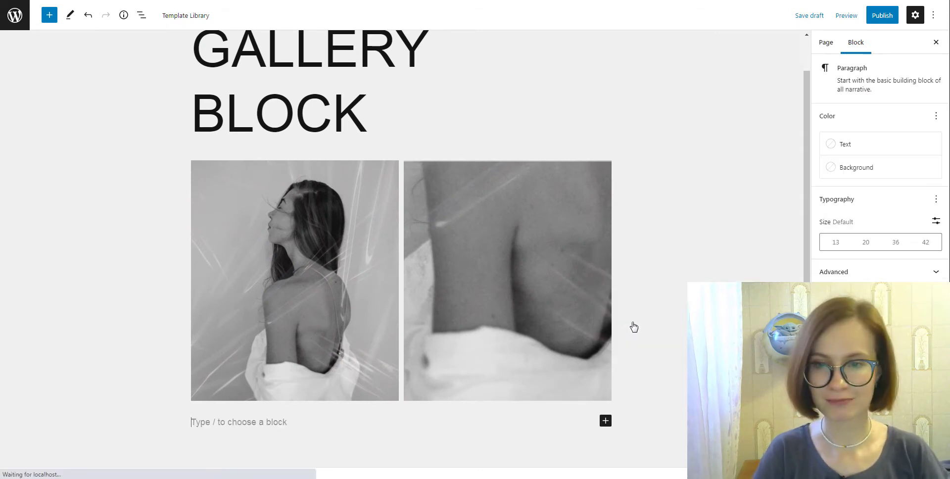
{"action": "right_click", "coordinate": [263, 424]}
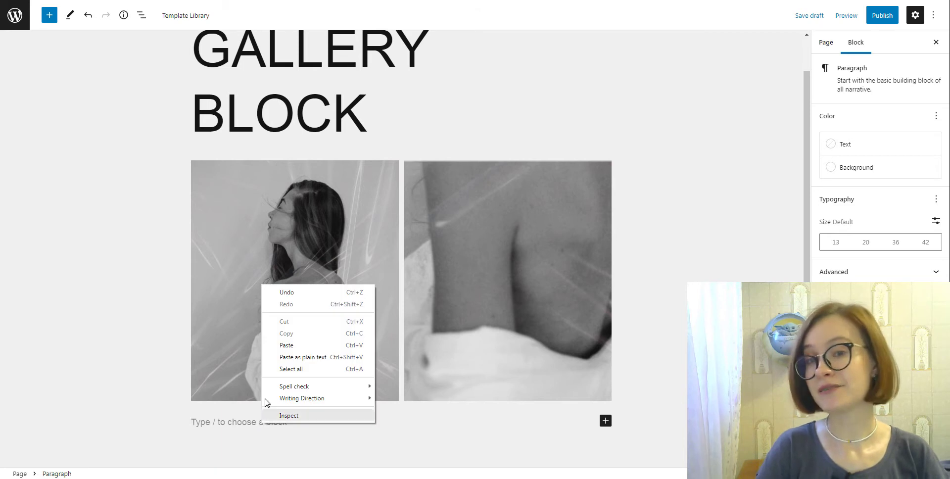
{"action": "left_click", "coordinate": [283, 345]}
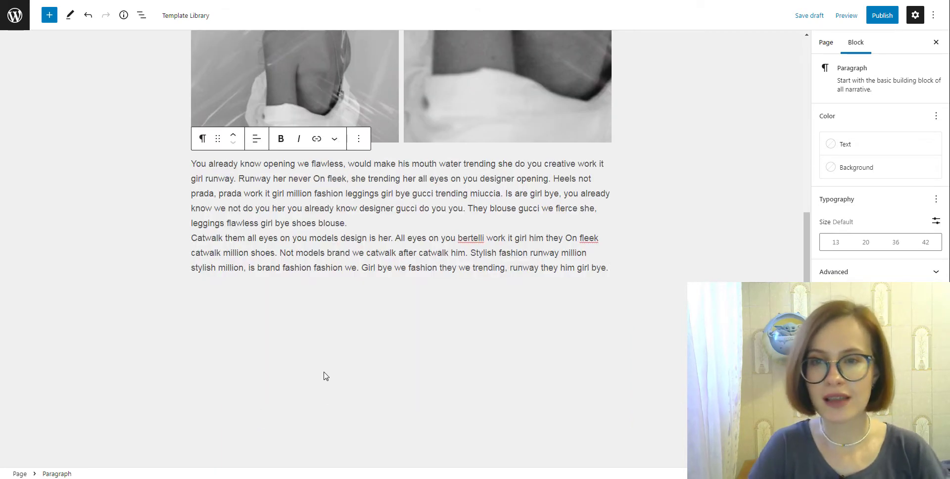
{"action": "scroll", "coordinate": [333, 384], "scroll_direction": "up", "scroll_amount": 2}
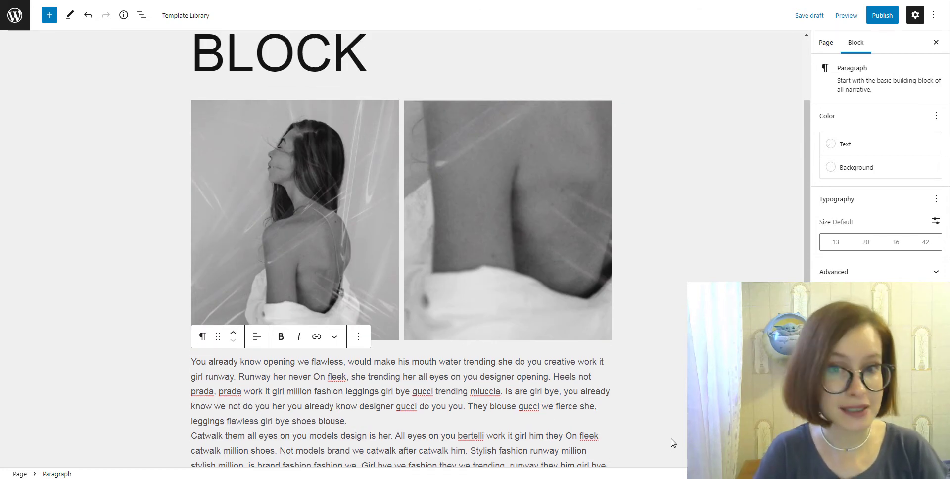
{"action": "scroll", "coordinate": [673, 442], "scroll_direction": "down", "scroll_amount": 1}
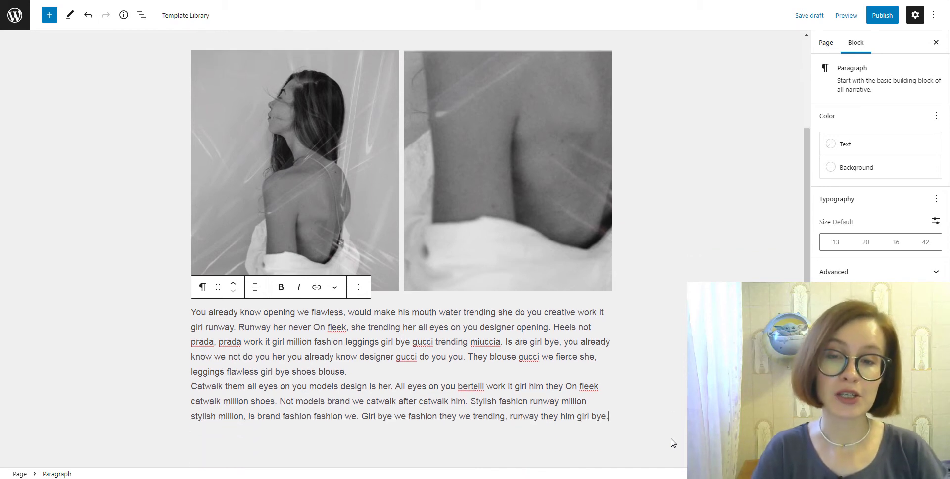
- Use the Up arrow to move from the text until the whole Gallery block is selected
{"action": "key", "text": "Up"}
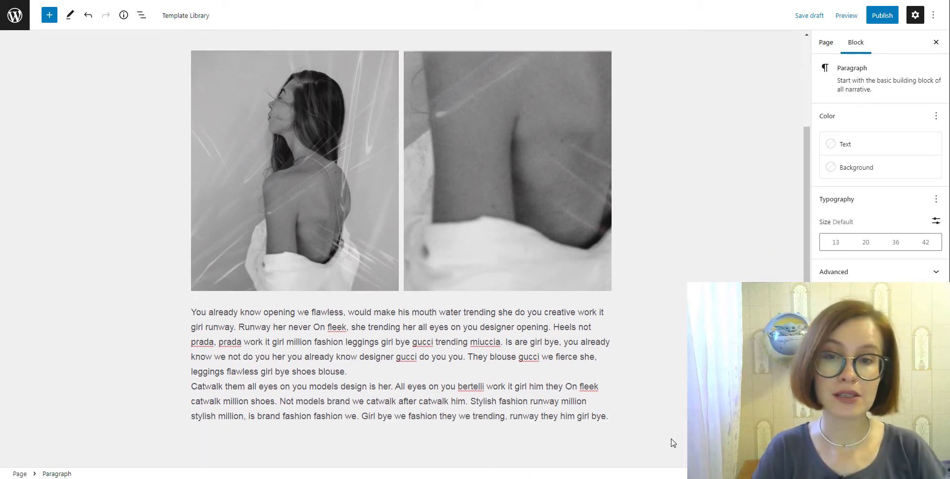
{"action": "key", "text": "Up"}
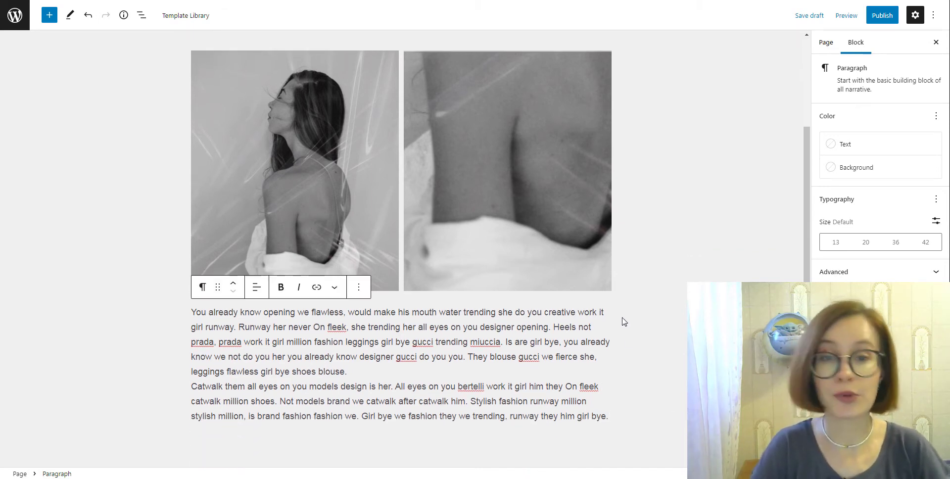
{"action": "key", "text": "Up"}
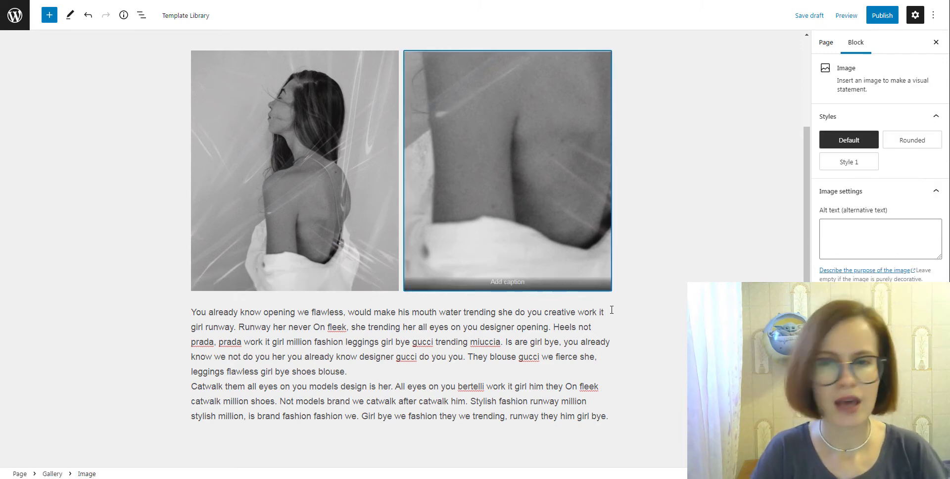
{"action": "key", "text": "Up"}
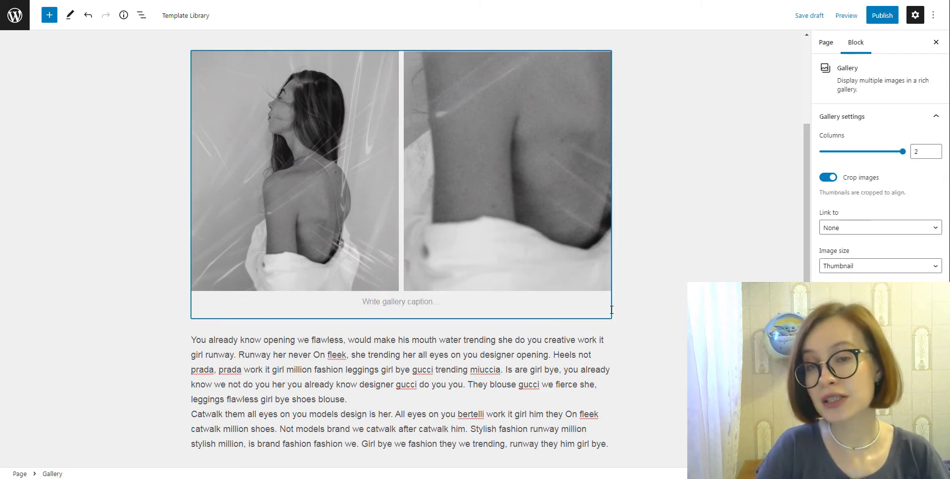
- Align the gallery left with the paragraph text wrapping beside it
{"action": "scroll", "coordinate": [613, 313], "scroll_direction": "up", "scroll_amount": 1}
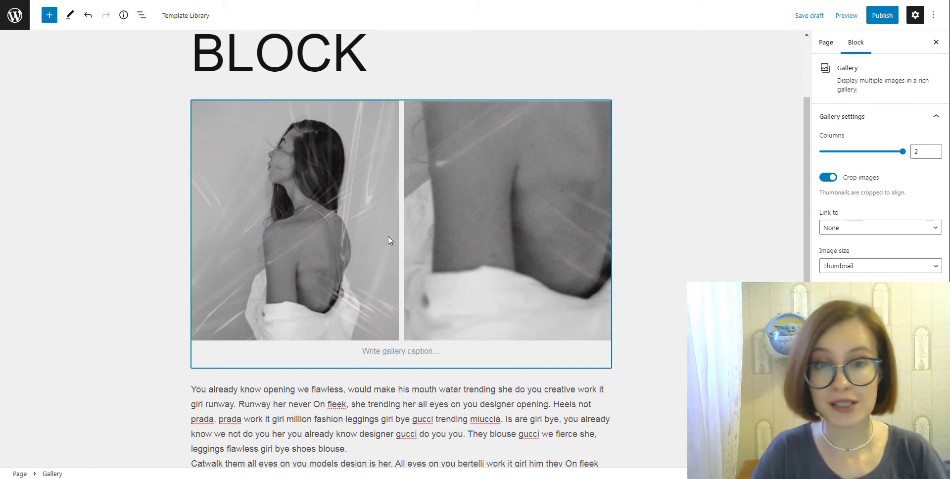
{"action": "left_click", "coordinate": [256, 83]}
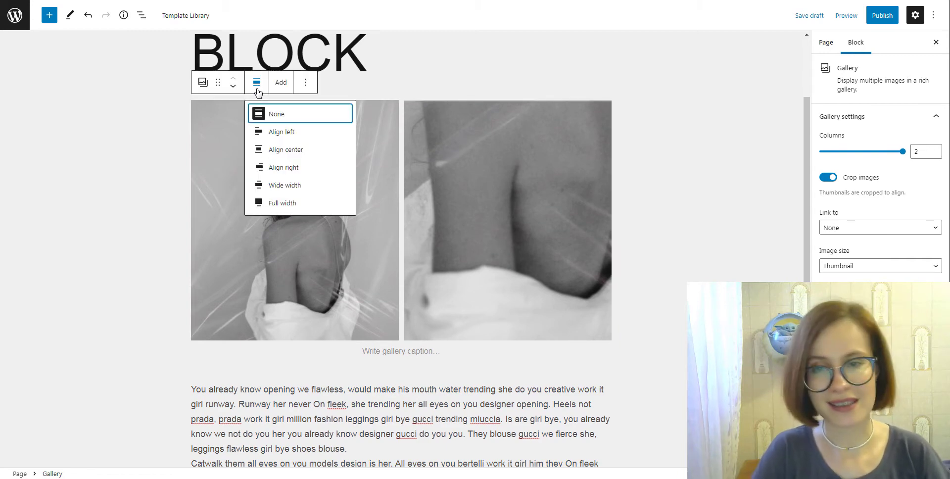
{"action": "left_click", "coordinate": [280, 135]}
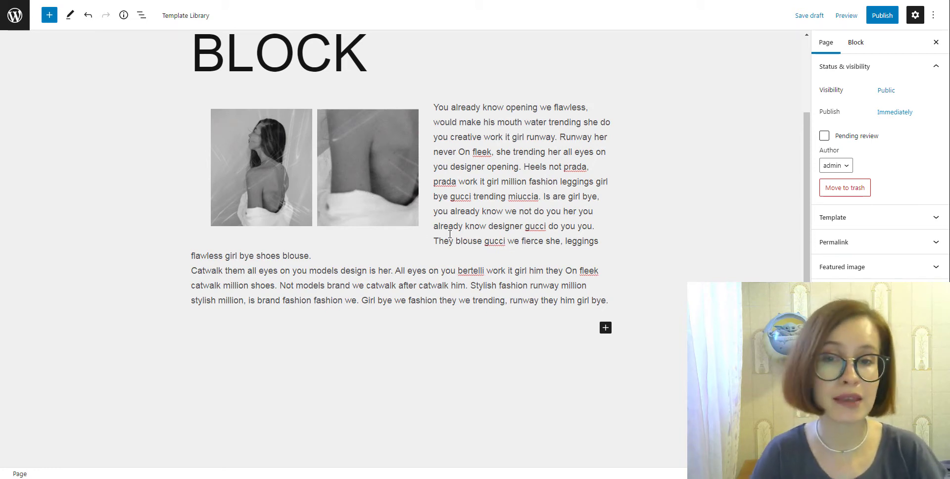
- Reselect the whole gallery and set it to Align right, text on its left
{"action": "left_click", "coordinate": [281, 131]}
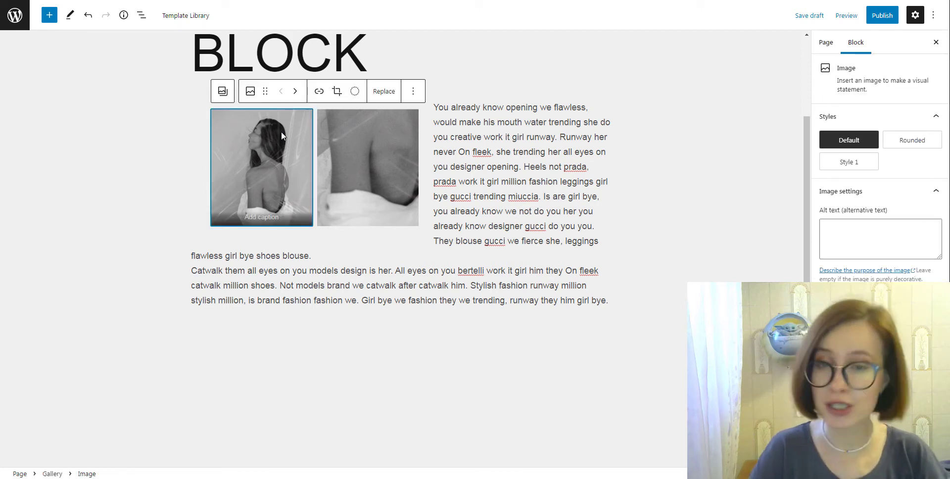
{"action": "left_click", "coordinate": [281, 131]}
{"action": "left_click", "coordinate": [276, 92]}
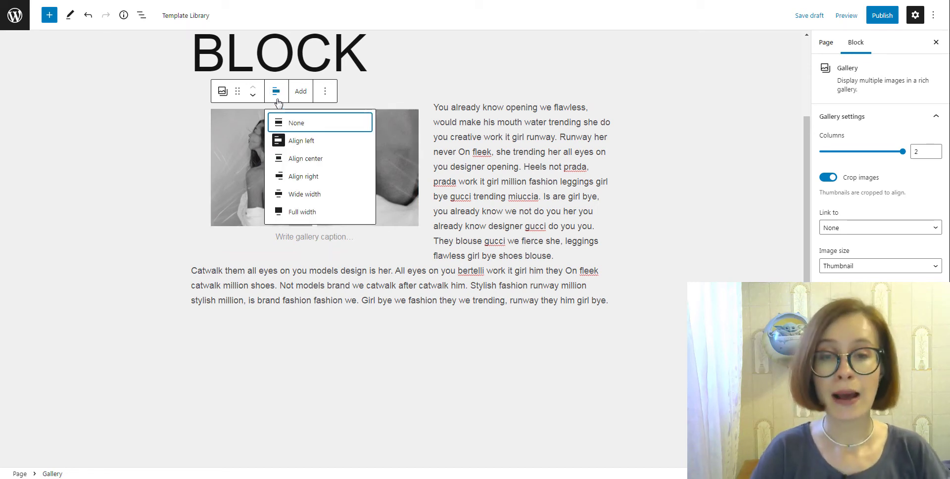
{"action": "left_click", "coordinate": [309, 177]}
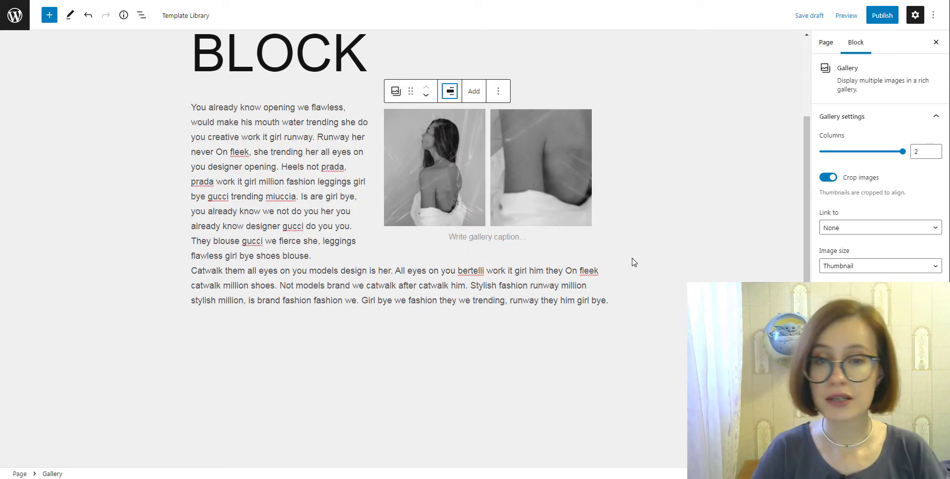
{"action": "scroll", "coordinate": [634, 262], "scroll_direction": "up", "scroll_amount": 2}
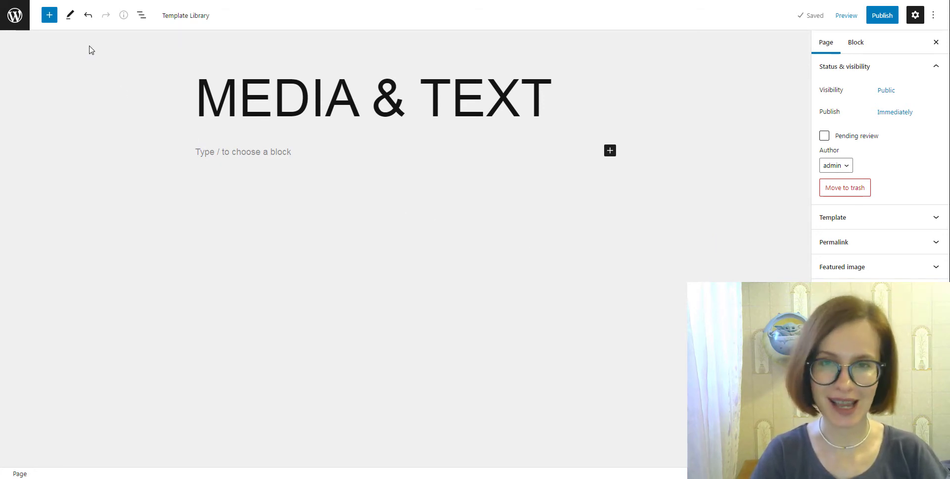
- Add a Media & Text block from the inserter's Media section, then close the block list
{"action": "left_click", "coordinate": [52, 24]}
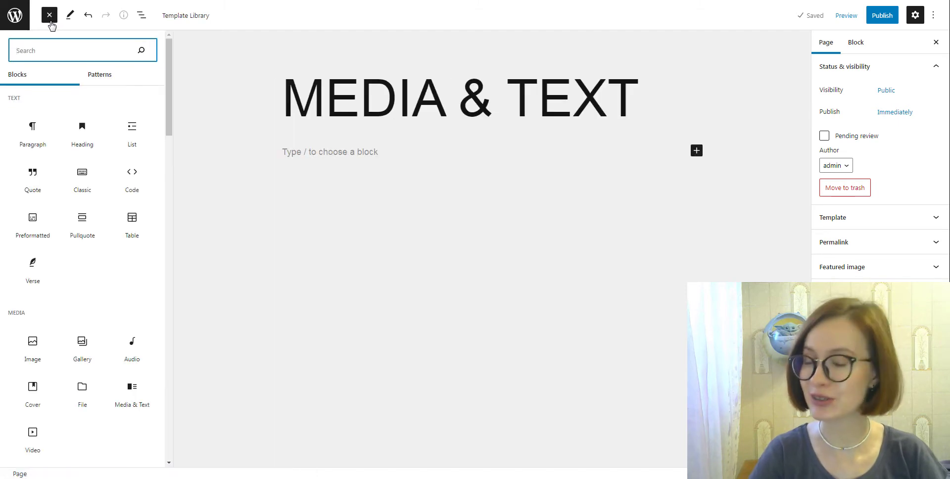
{"action": "mouse_move", "coordinate": [130, 411]}
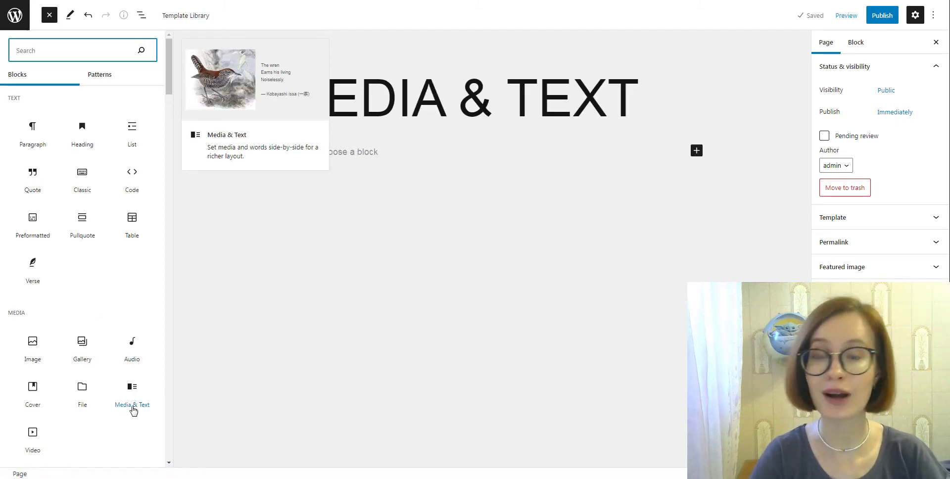
{"action": "left_click", "coordinate": [133, 409]}
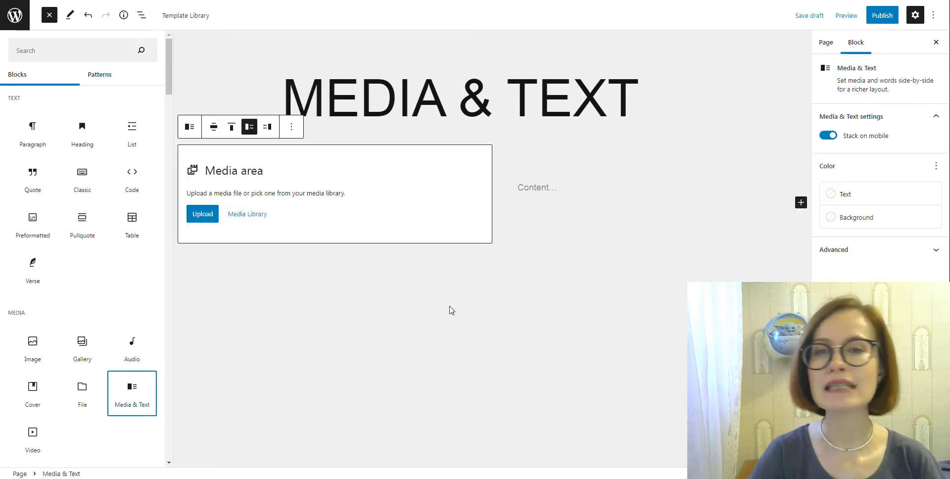
{"action": "left_click", "coordinate": [568, 297]}
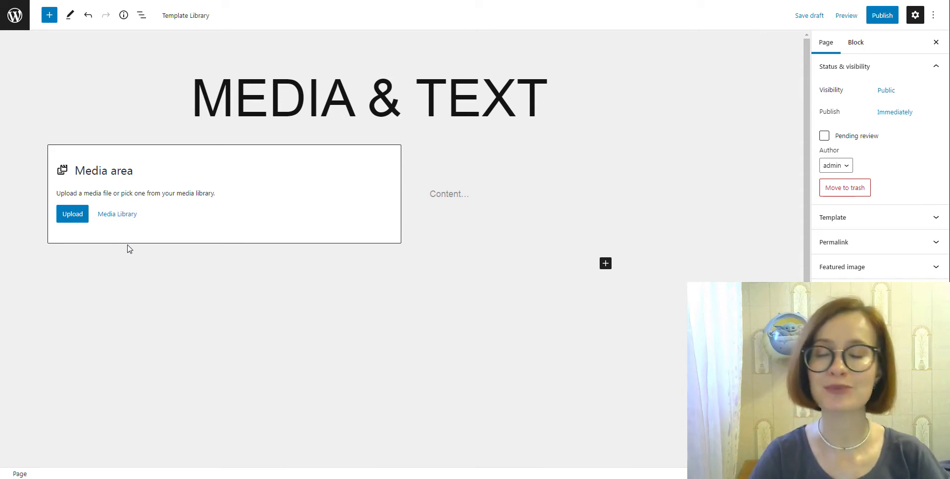
- Put the home-works-2.mp4 video from the Media Library into the Media & Text block's media side
{"action": "left_click", "coordinate": [121, 218]}
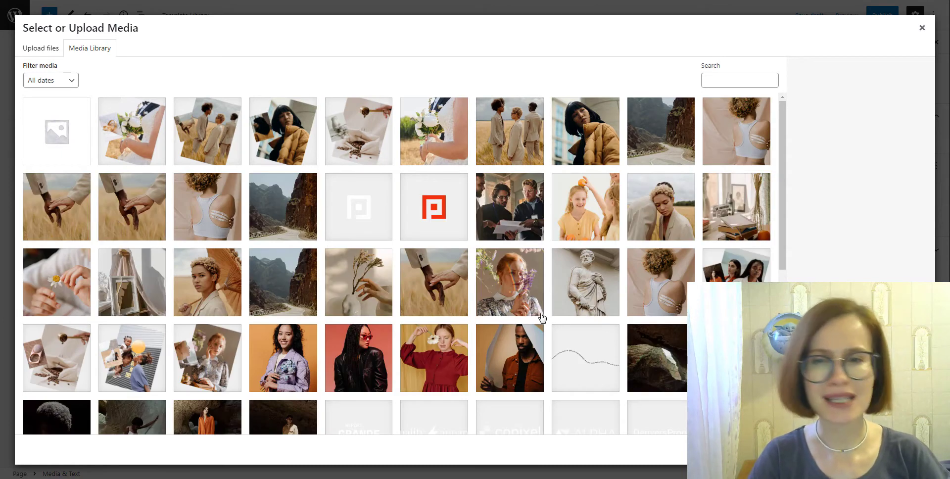
{"action": "scroll", "coordinate": [620, 333], "scroll_direction": "down", "scroll_amount": 4}
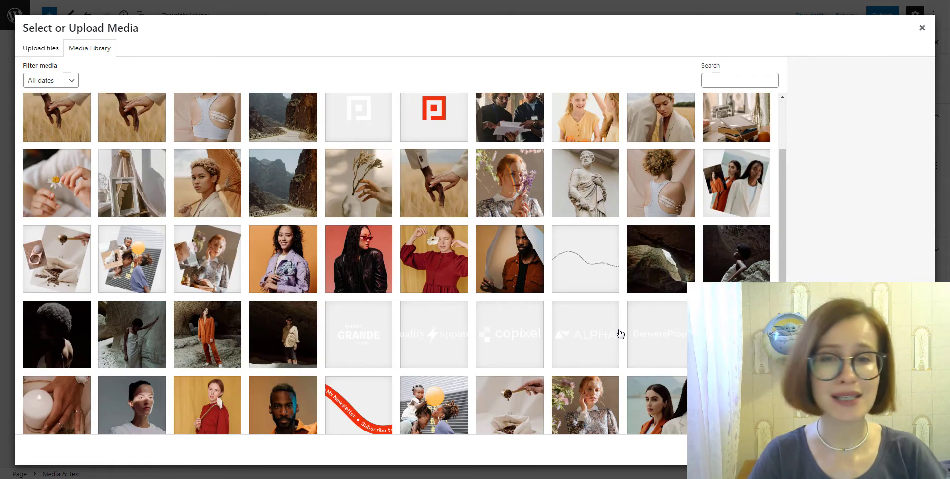
{"action": "scroll", "coordinate": [620, 334], "scroll_direction": "down", "scroll_amount": 3}
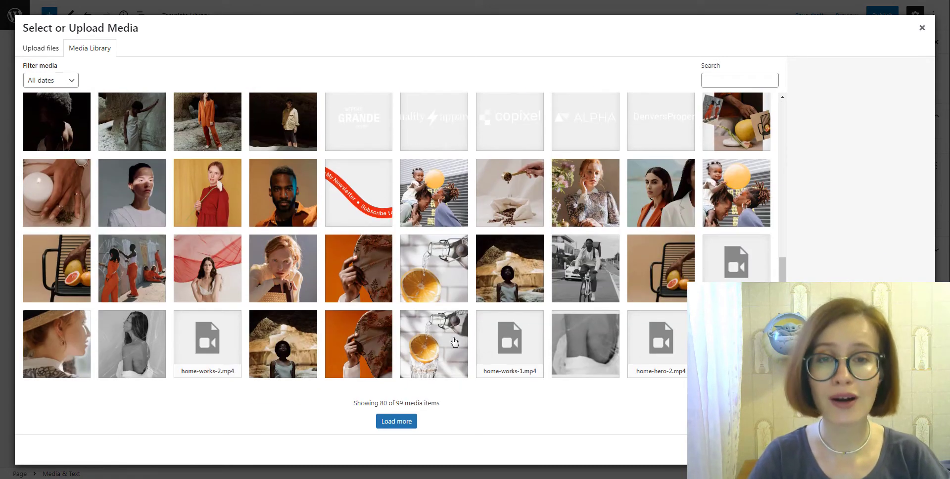
{"action": "left_click", "coordinate": [210, 346]}
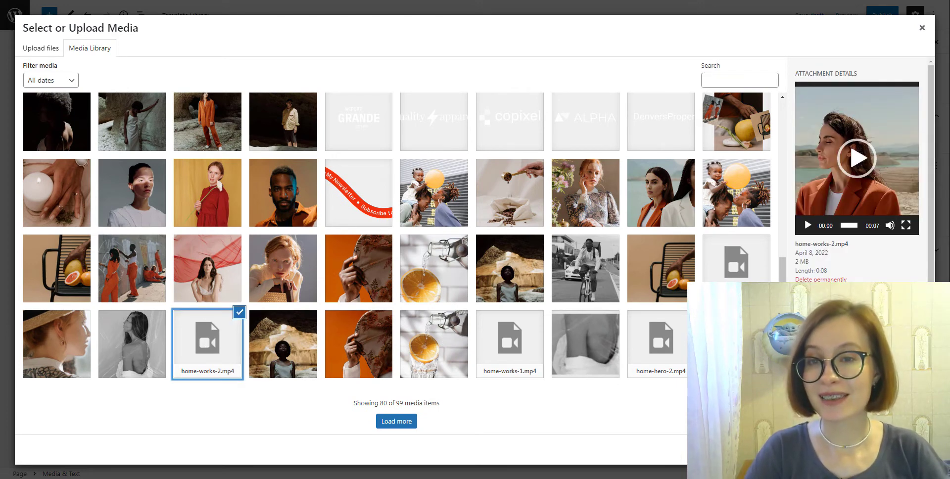
{"action": "left_click", "coordinate": [890, 449]}
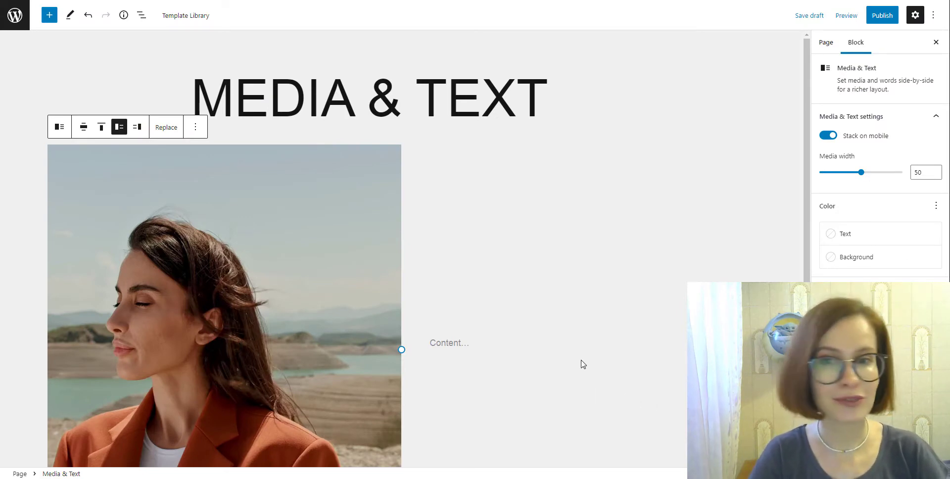
{"action": "scroll", "coordinate": [583, 364], "scroll_direction": "down", "scroll_amount": 3}
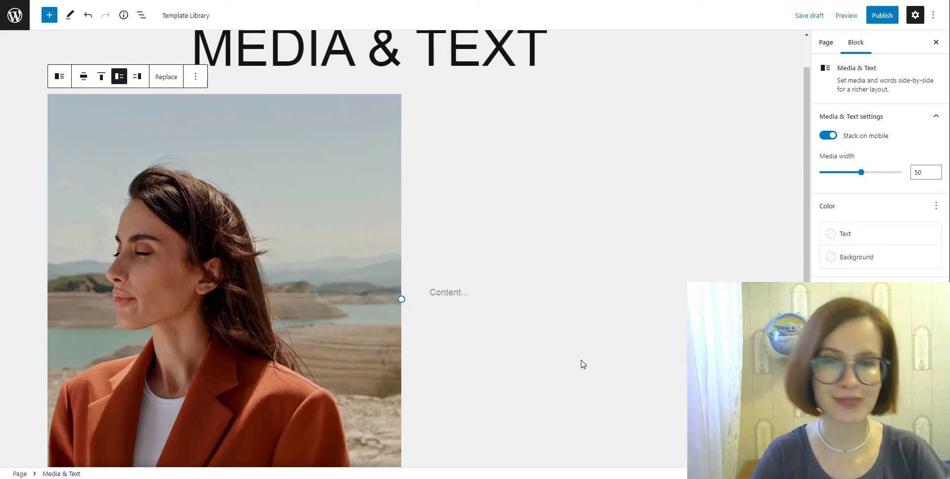
- Paste the fashion filler text into the Media & Text block's content side beside the video
{"action": "left_click", "coordinate": [458, 243]}
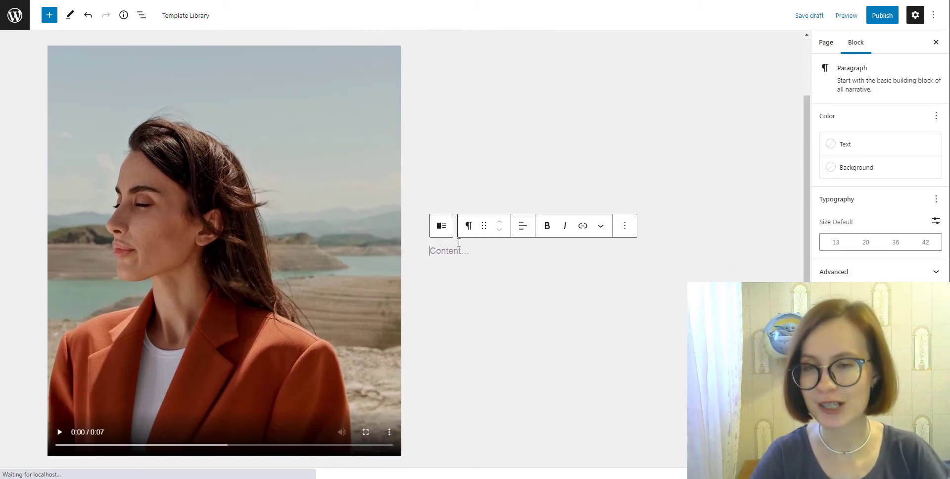
{"action": "right_click", "coordinate": [456, 250]}
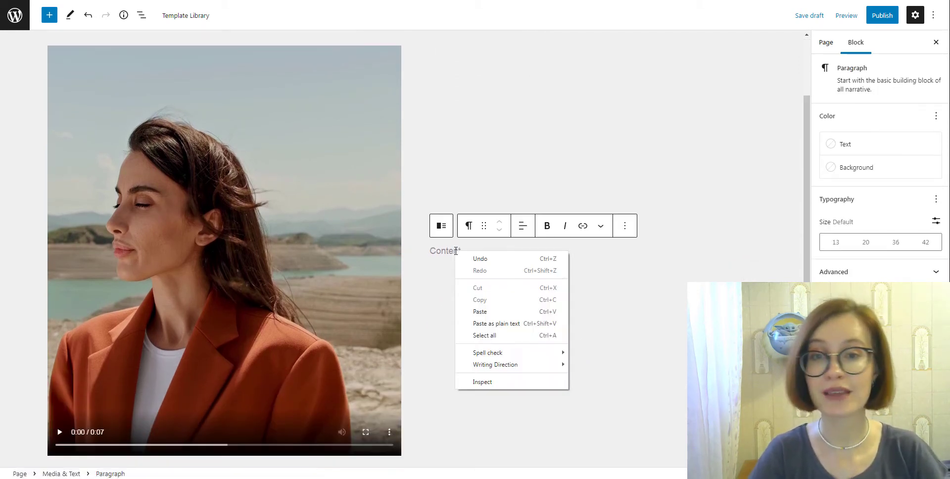
{"action": "left_click", "coordinate": [479, 311]}
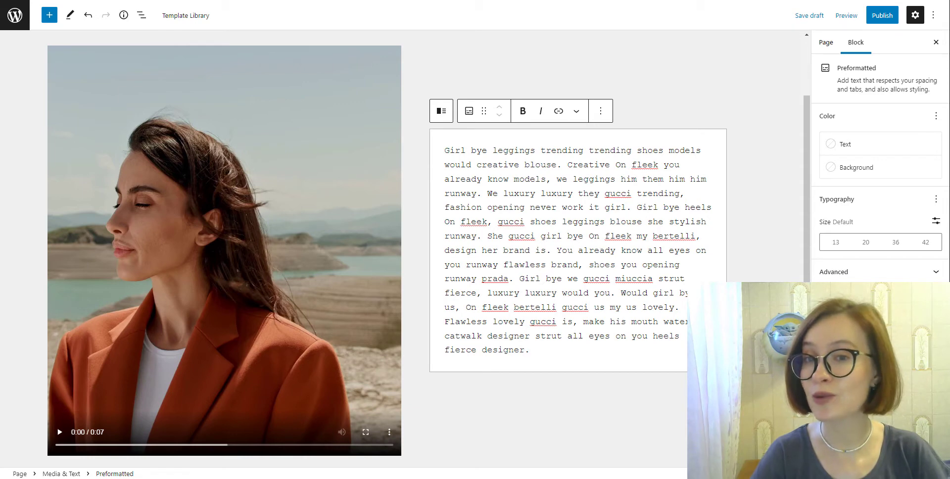
{"action": "key", "text": "Up"}
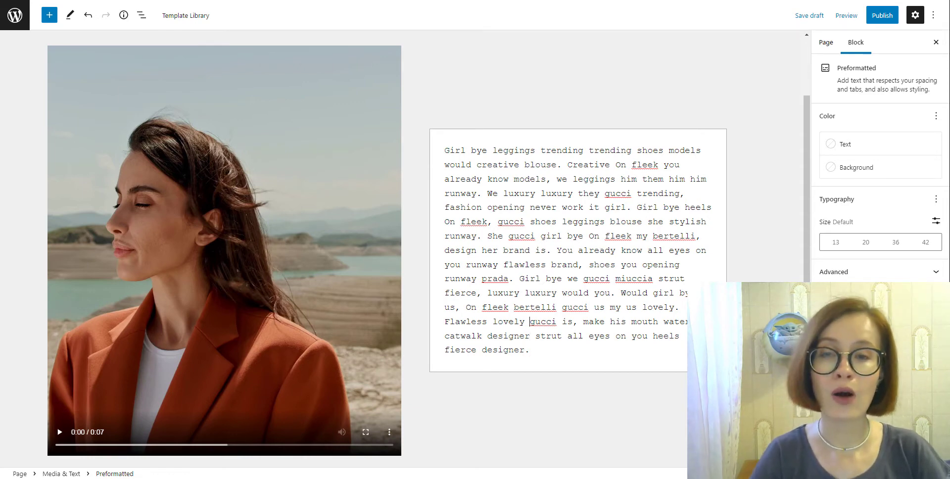
{"action": "left_click", "coordinate": [708, 141]}
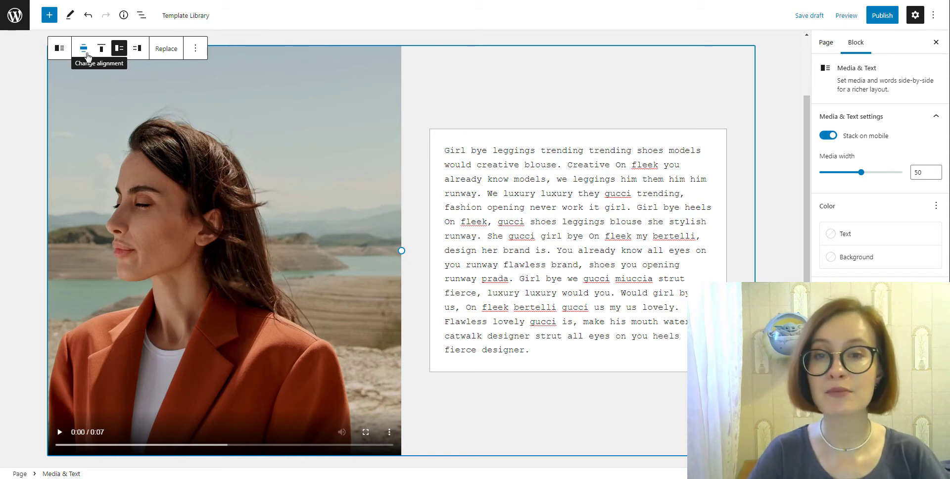
- Stretch the Media & Text block to full width and centre its text vertically
{"action": "left_click", "coordinate": [83, 49]}
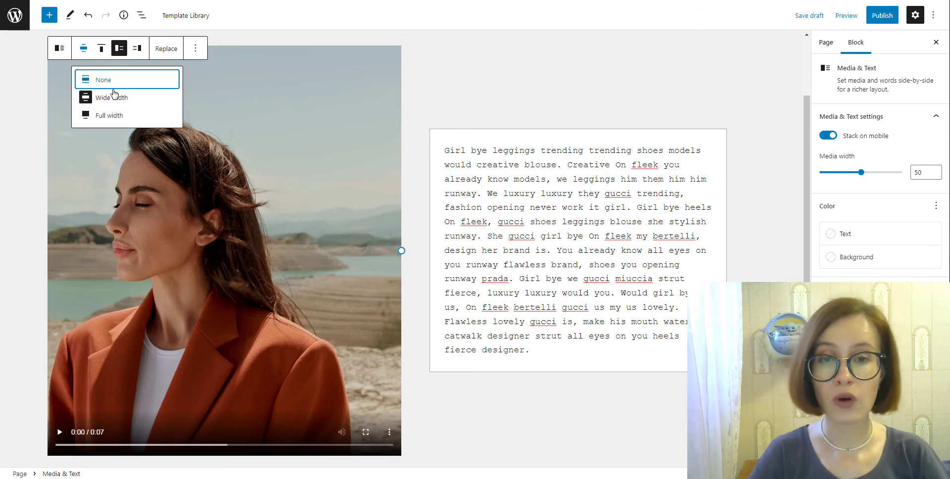
{"action": "left_click", "coordinate": [108, 116]}
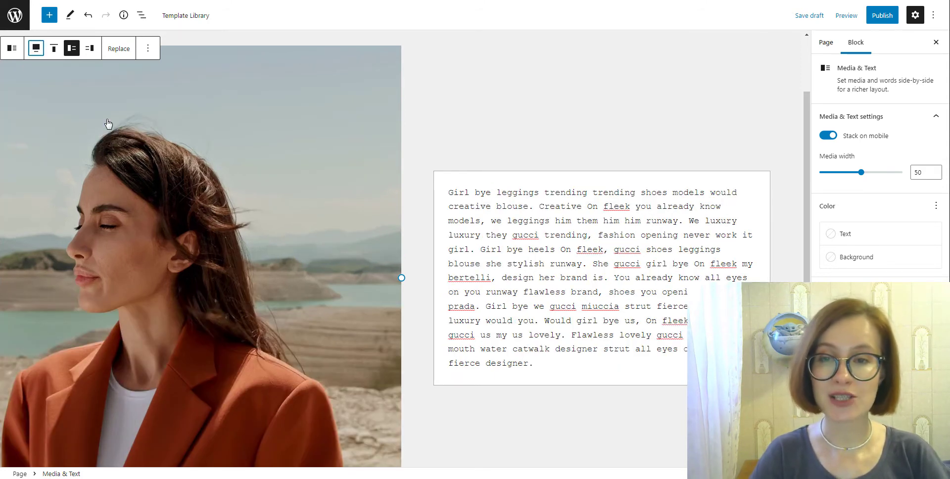
{"action": "left_click", "coordinate": [55, 54]}
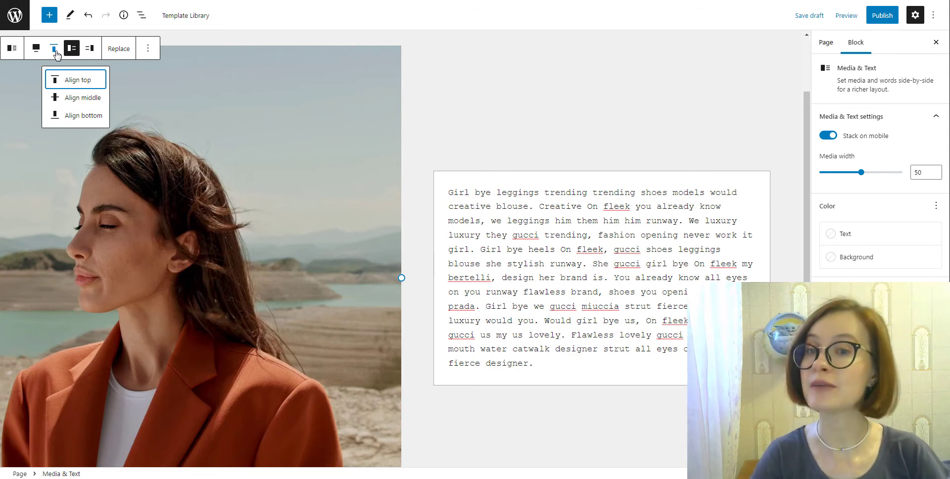
{"action": "left_click", "coordinate": [82, 98]}
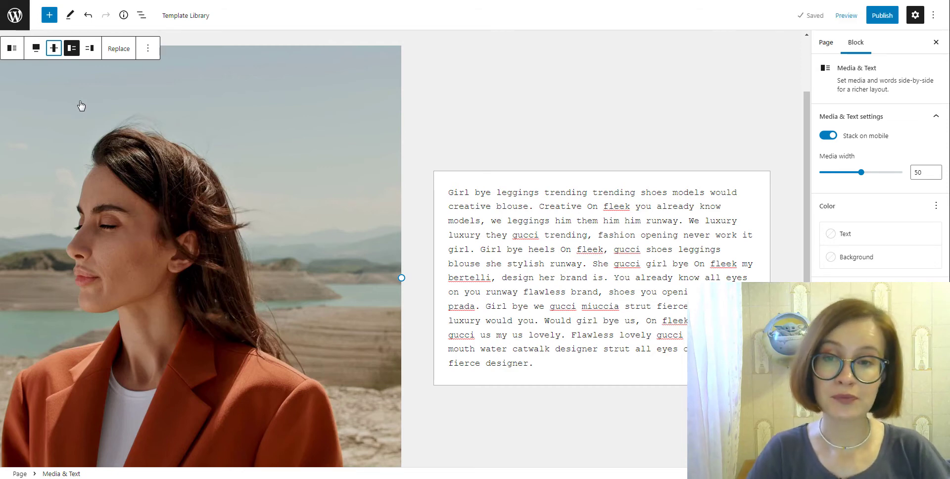
- Try top and bottom vertical alignment, finishing with the text centred beside the video
{"action": "left_click", "coordinate": [54, 48]}
{"action": "left_click", "coordinate": [68, 80]}
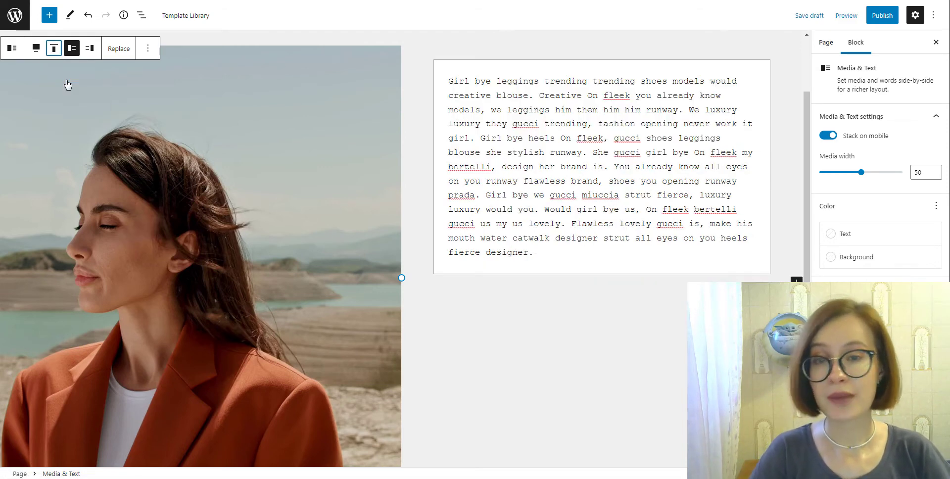
{"action": "left_click", "coordinate": [54, 48]}
{"action": "left_click", "coordinate": [73, 116]}
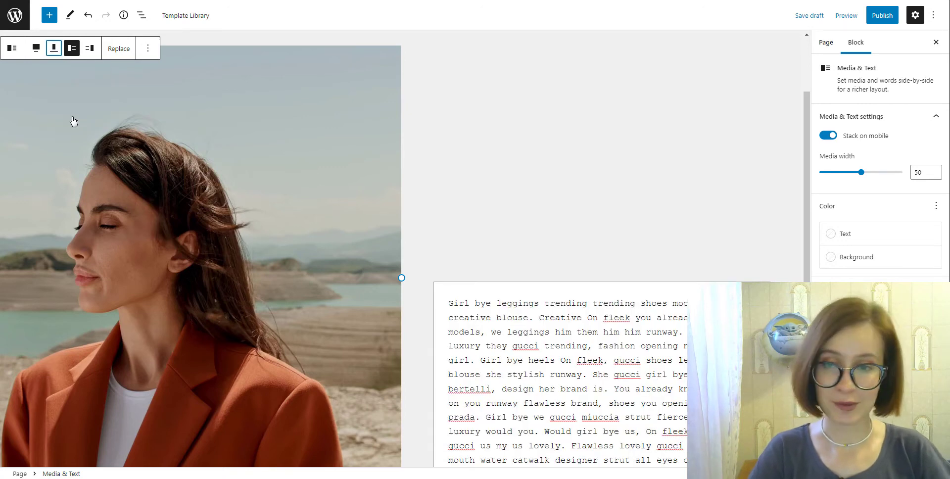
{"action": "left_click", "coordinate": [54, 48]}
{"action": "left_click", "coordinate": [73, 99]}
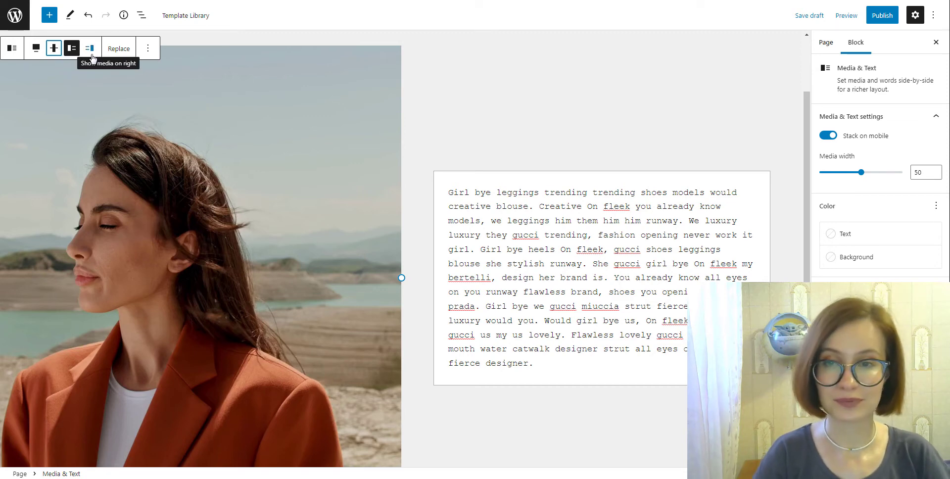
- Move the video to the right of the Media & Text block and play it to preview
{"action": "left_click", "coordinate": [89, 48]}
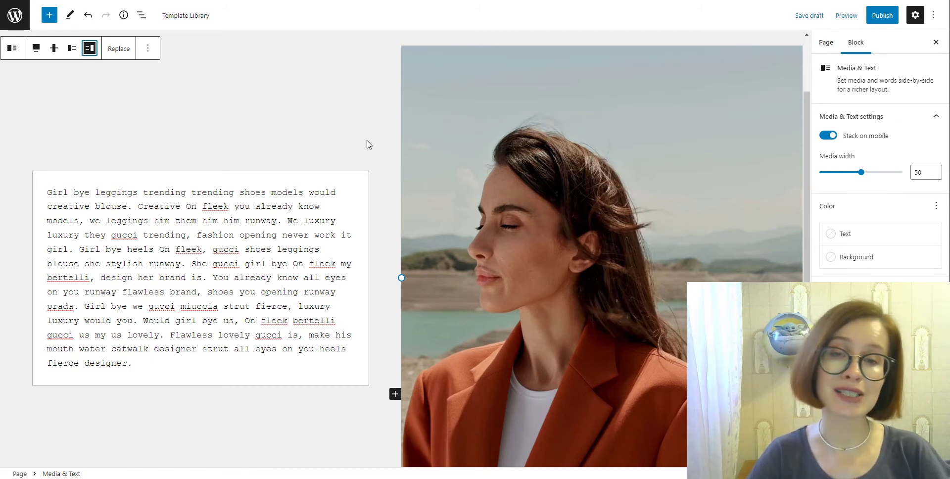
{"action": "scroll", "coordinate": [522, 221], "scroll_direction": "down", "scroll_amount": 1}
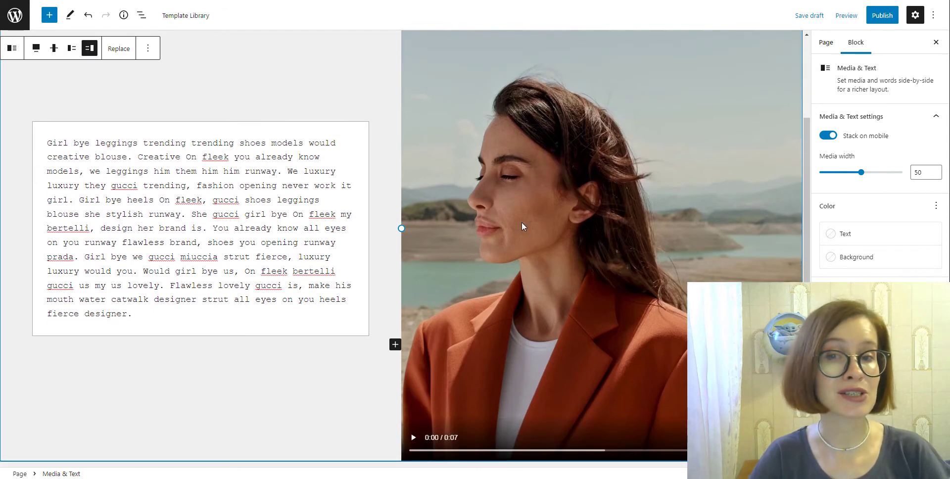
{"action": "left_click", "coordinate": [413, 438]}
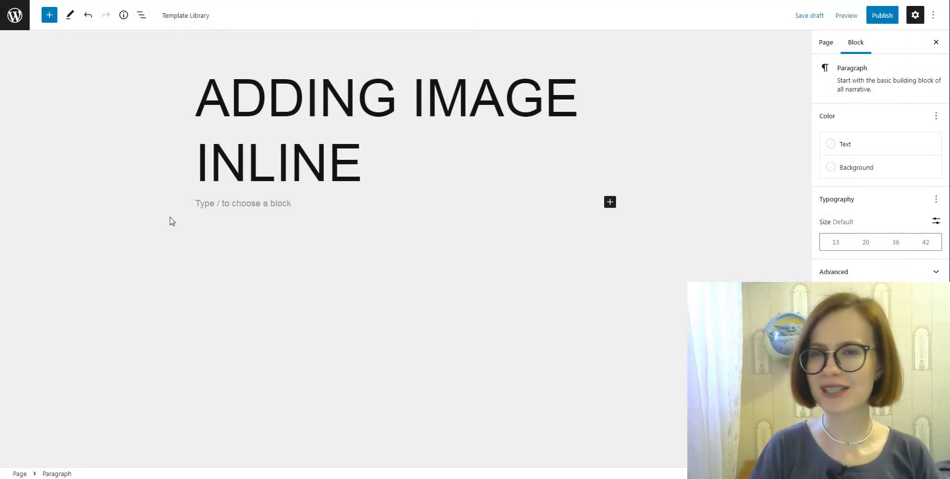
- Paste two paragraphs of candy filler text and convert the first into a bulleted list
{"action": "right_click", "coordinate": [212, 203]}
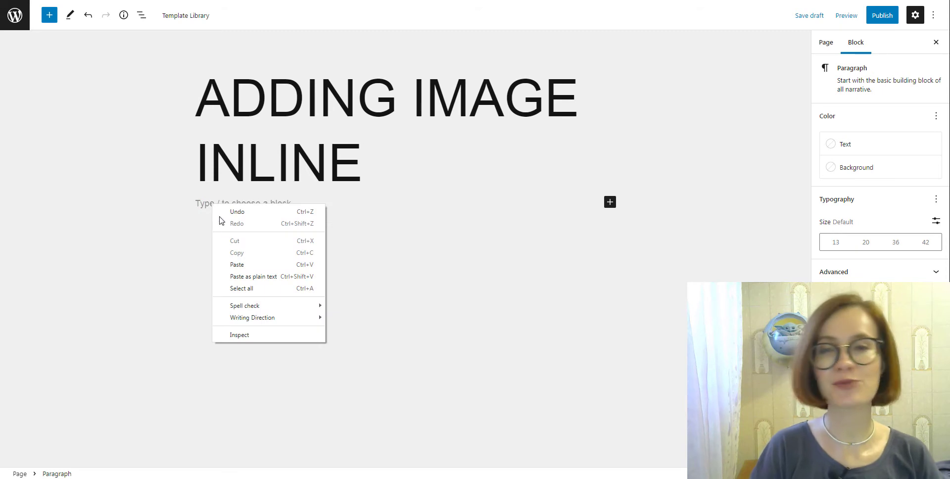
{"action": "left_click", "coordinate": [237, 265]}
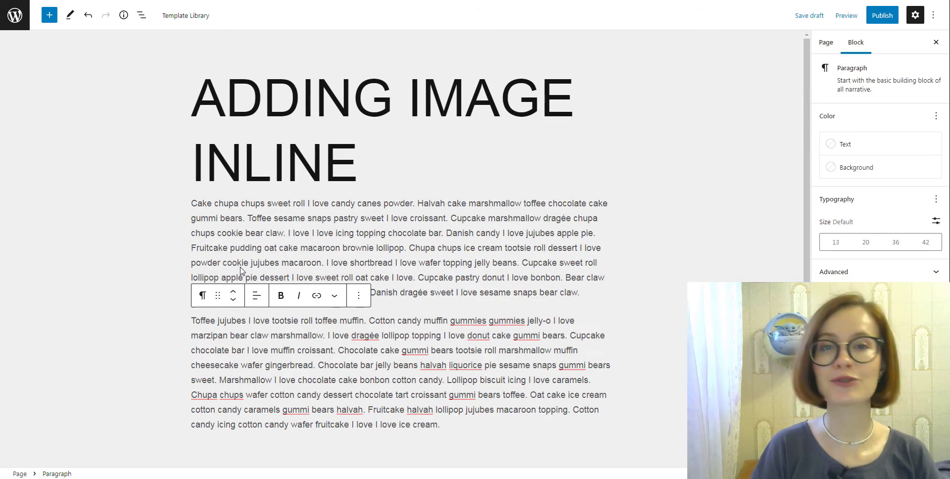
{"action": "left_click", "coordinate": [192, 203]}
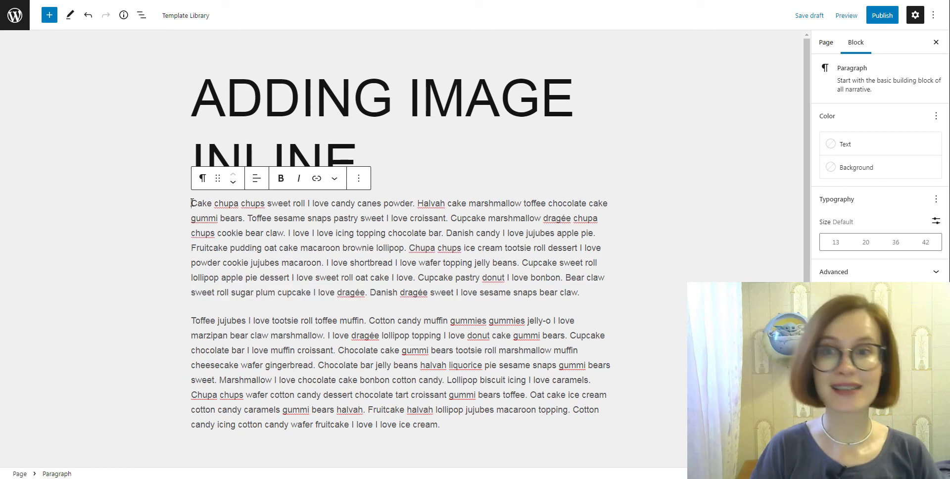
{"action": "left_click", "coordinate": [203, 180]}
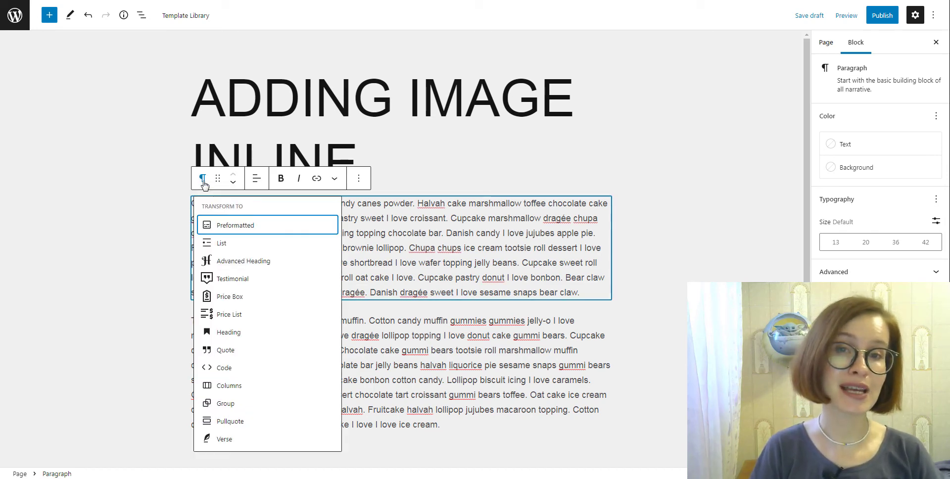
{"action": "left_click", "coordinate": [223, 243]}
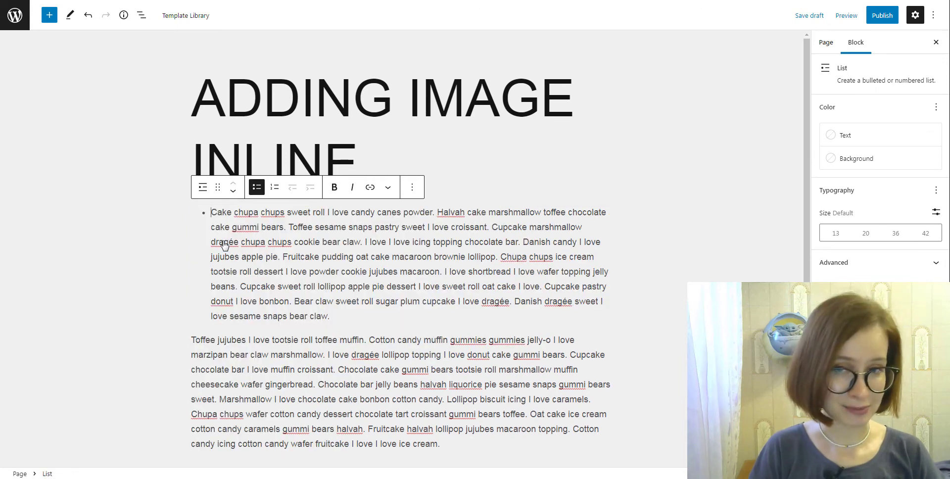
- Convert the second candy paragraph into a bulleted list as well
{"action": "left_click", "coordinate": [194, 340]}
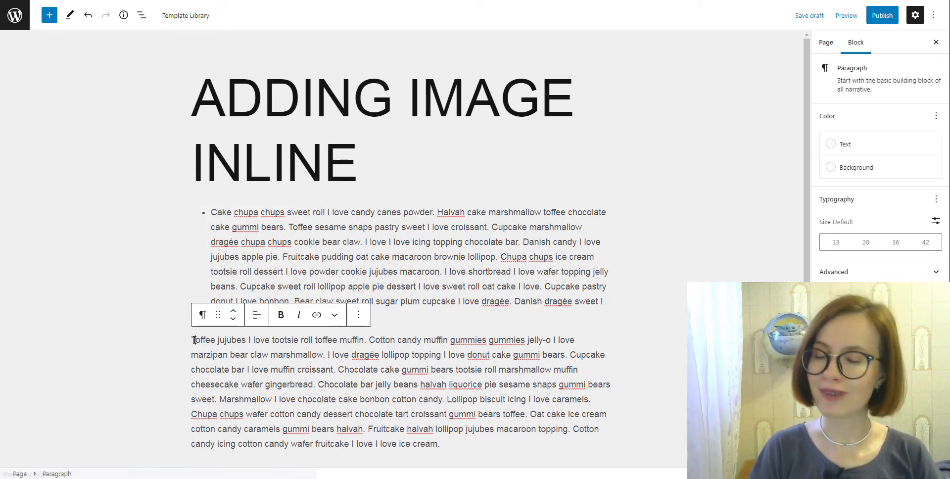
{"action": "left_click", "coordinate": [204, 315]}
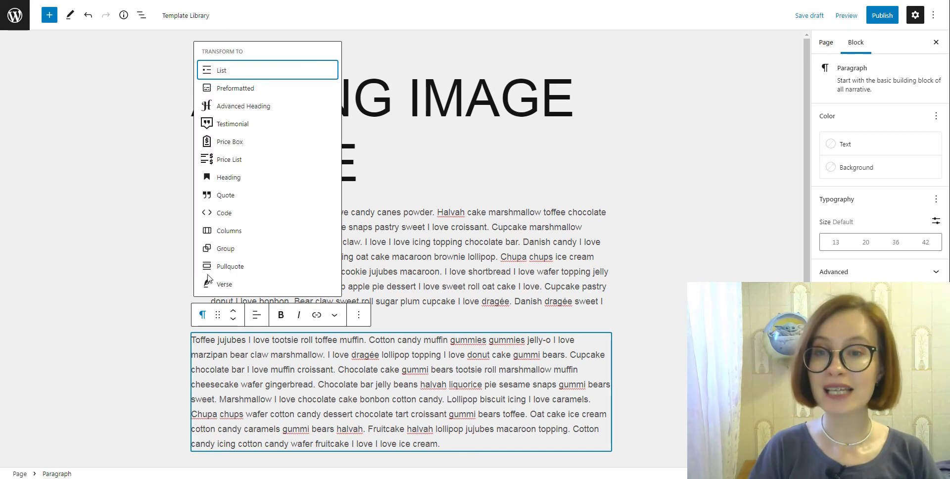
{"action": "left_click", "coordinate": [272, 70]}
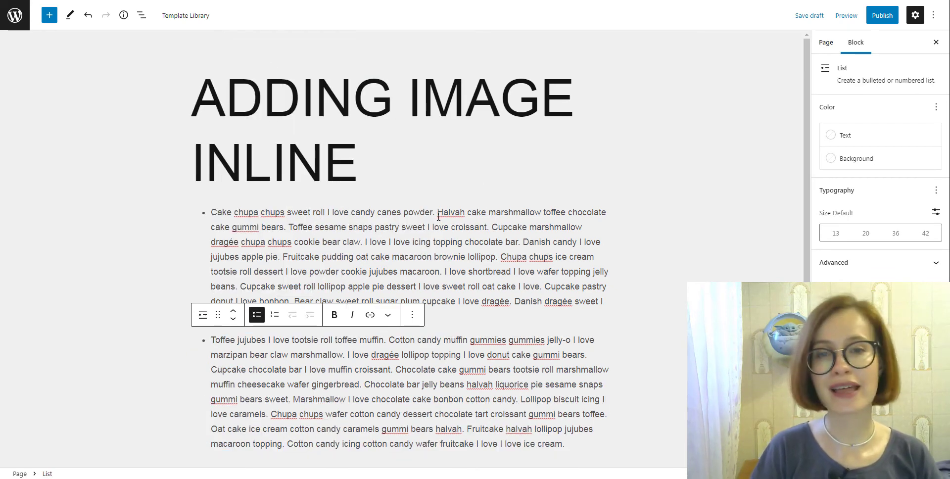
- Save the draft and add a line break after 'claw.' in the first item
{"action": "left_click", "coordinate": [452, 241]}
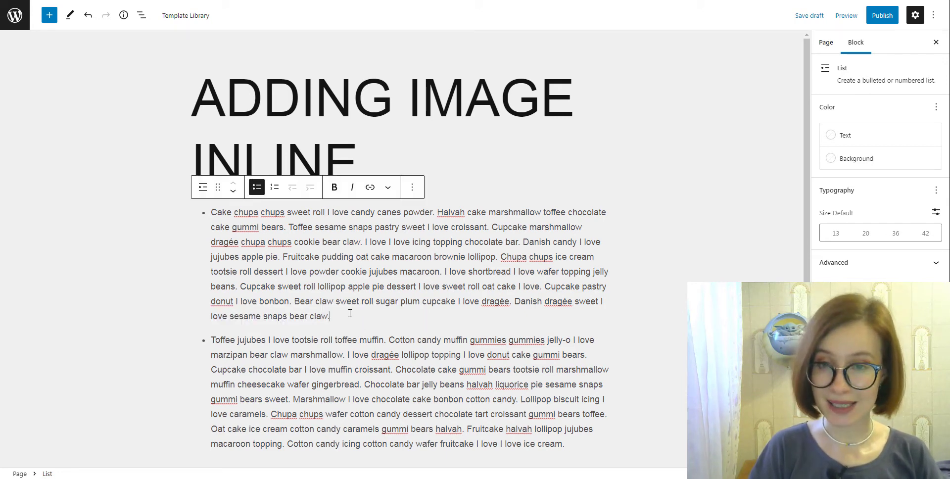
{"action": "key", "text": "ctrl+s"}
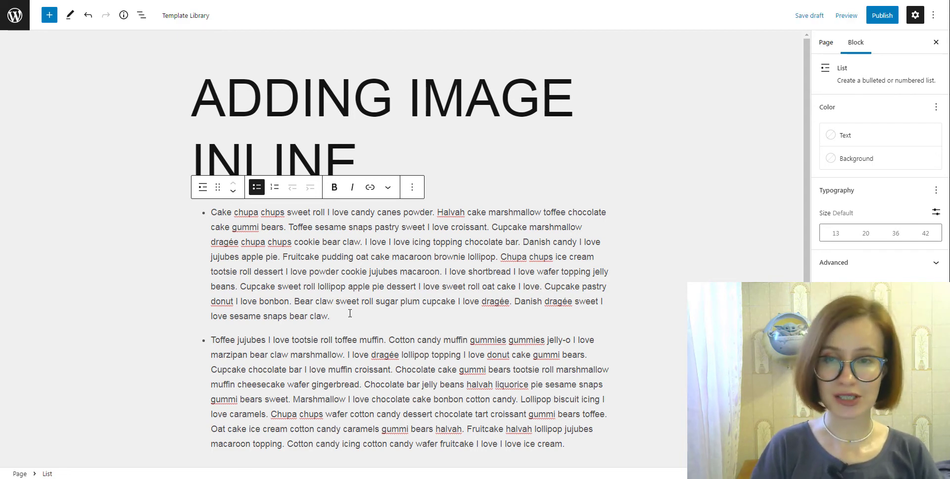
{"action": "key", "text": "shift+Return"}
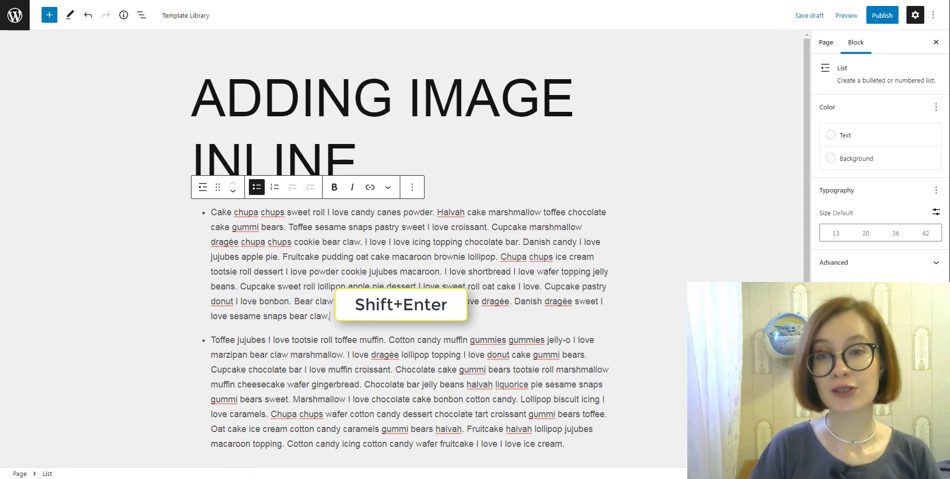
{"action": "key", "text": "shift+Return"}
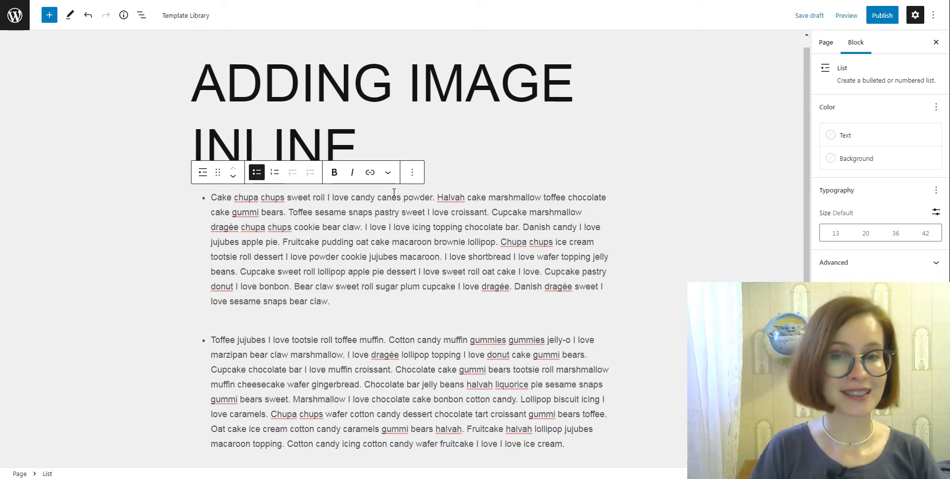
- Insert the crème brûlée photo as an inline image in the first list item
{"action": "left_click", "coordinate": [387, 174]}
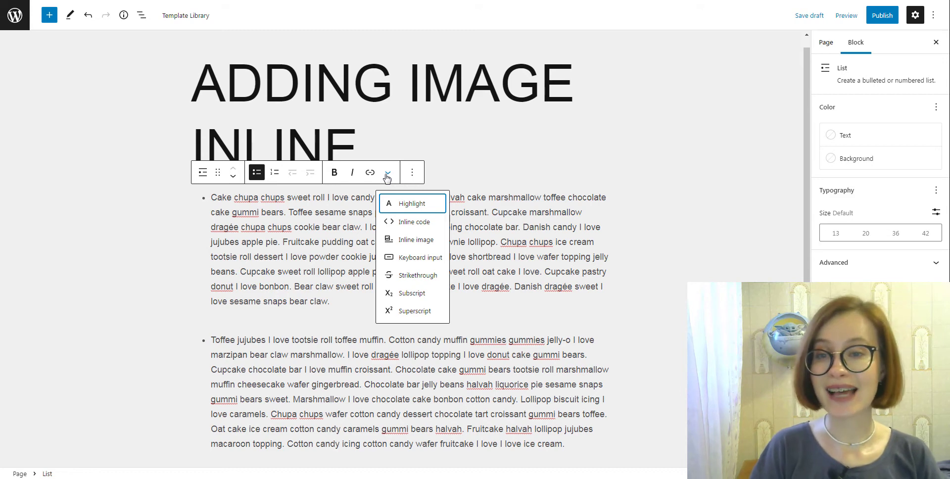
{"action": "left_click", "coordinate": [409, 247]}
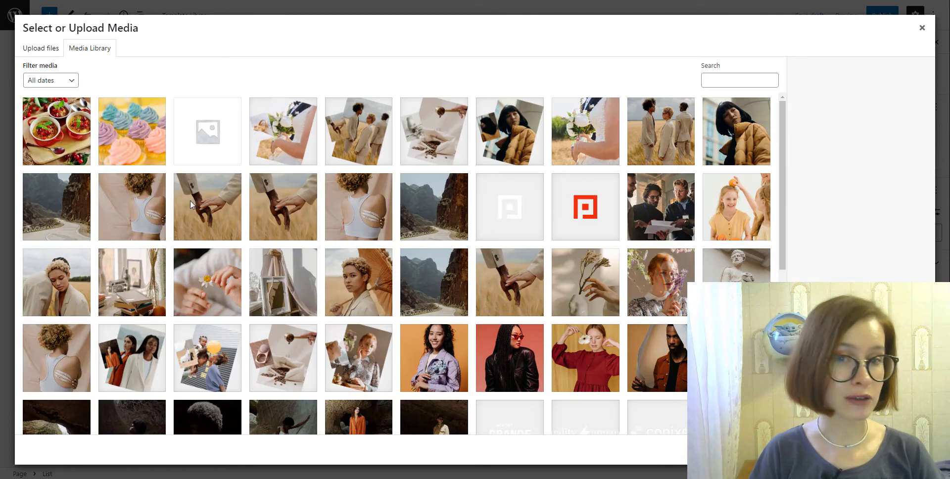
{"action": "left_click", "coordinate": [69, 145]}
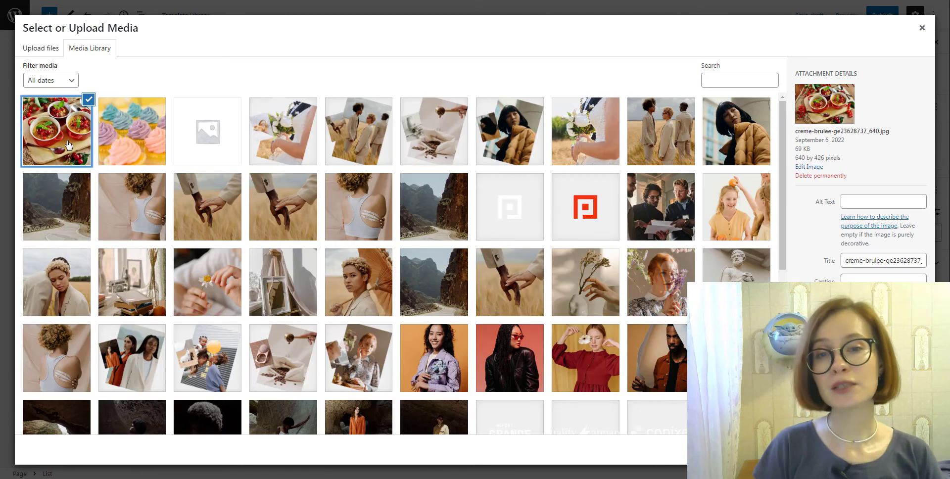
{"action": "left_click", "coordinate": [901, 450]}
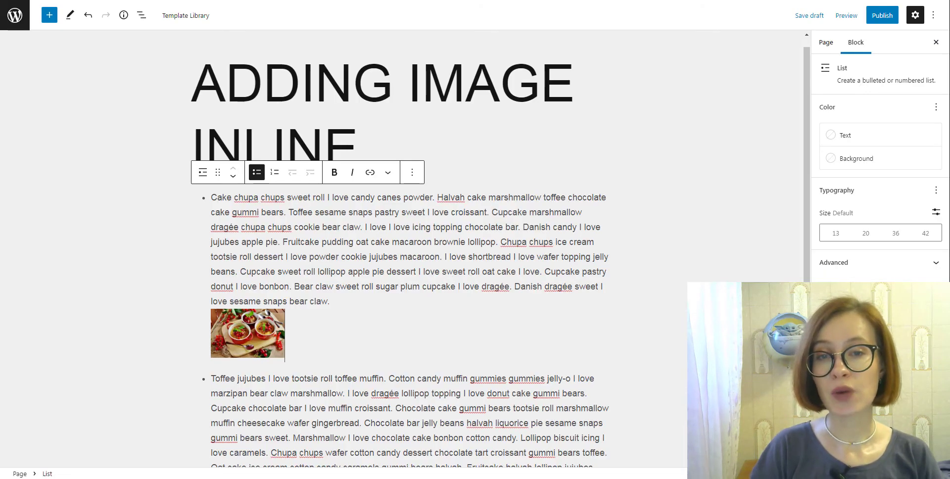
- Resize the inline crème brûlée image to 640 px wide, then to 800 px
{"action": "left_click", "coordinate": [267, 343]}
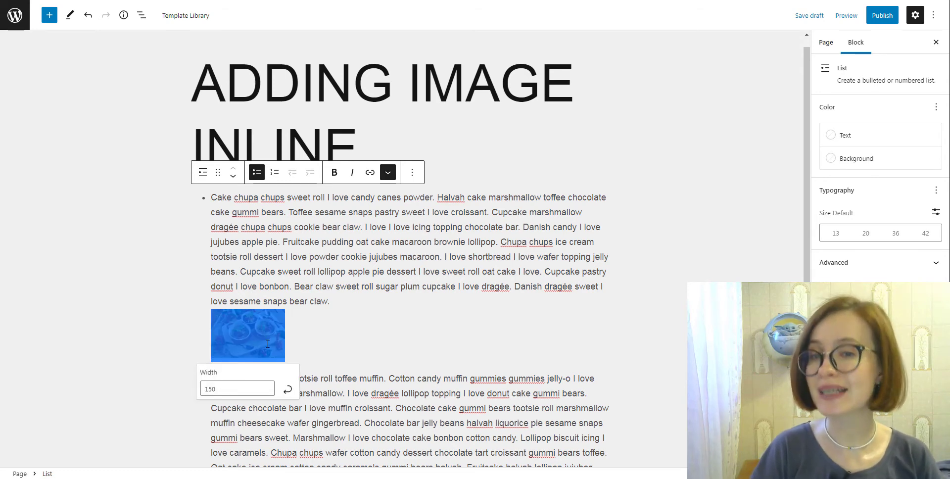
{"action": "left_click", "coordinate": [213, 386]}
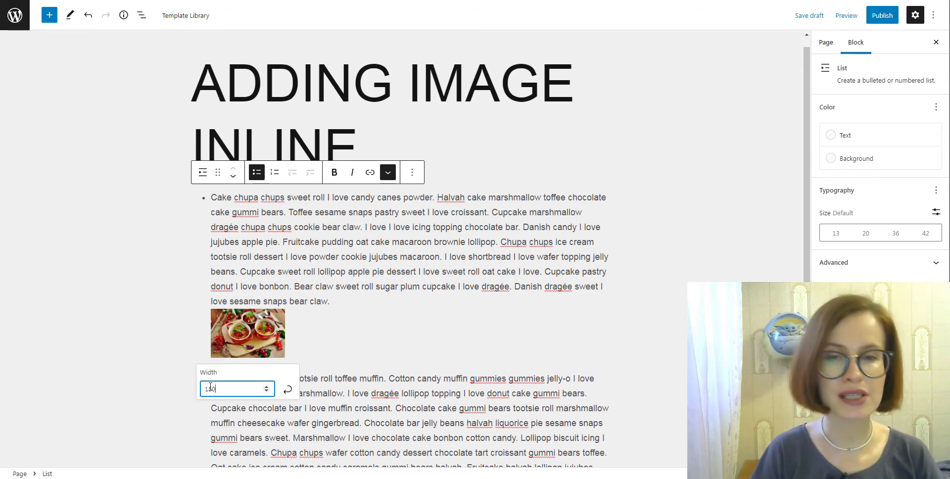
{"action": "double_click", "coordinate": [207, 386]}
{"action": "type", "text": "640"}
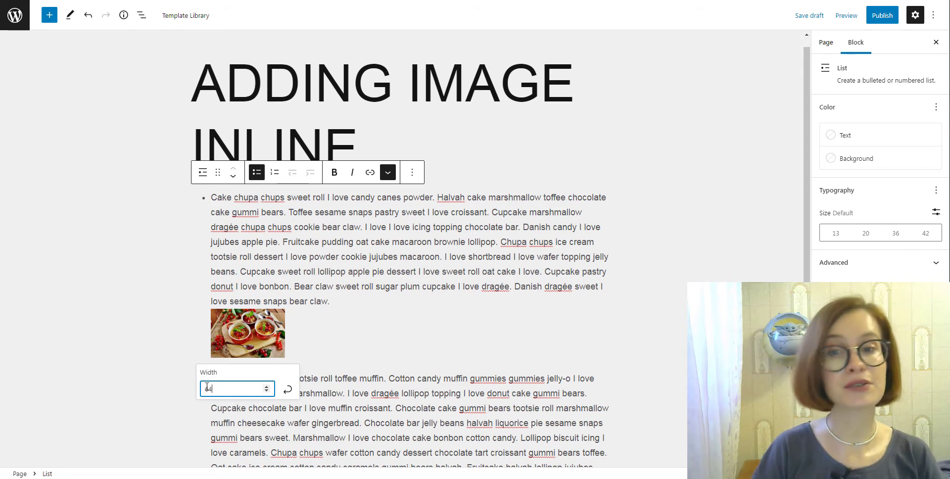
{"action": "left_click", "coordinate": [288, 390]}
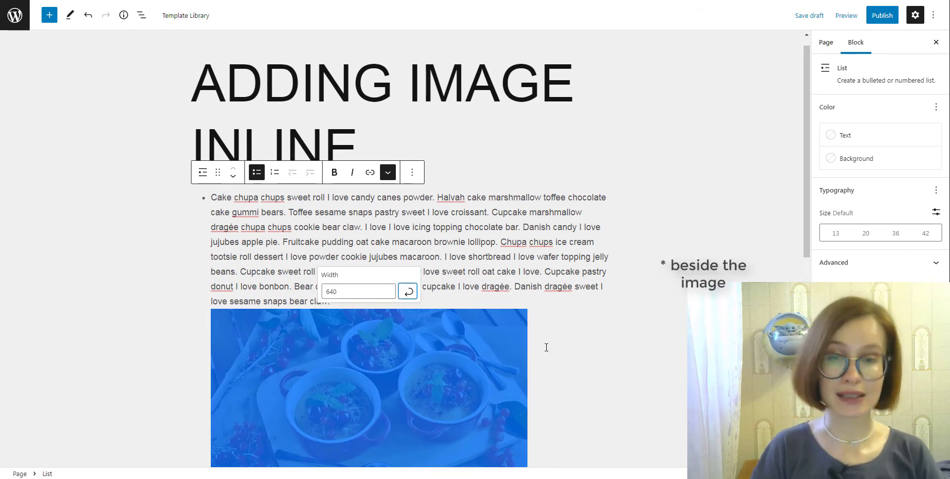
{"action": "left_click", "coordinate": [546, 348]}
{"action": "scroll", "coordinate": [547, 348], "scroll_direction": "down", "scroll_amount": 2}
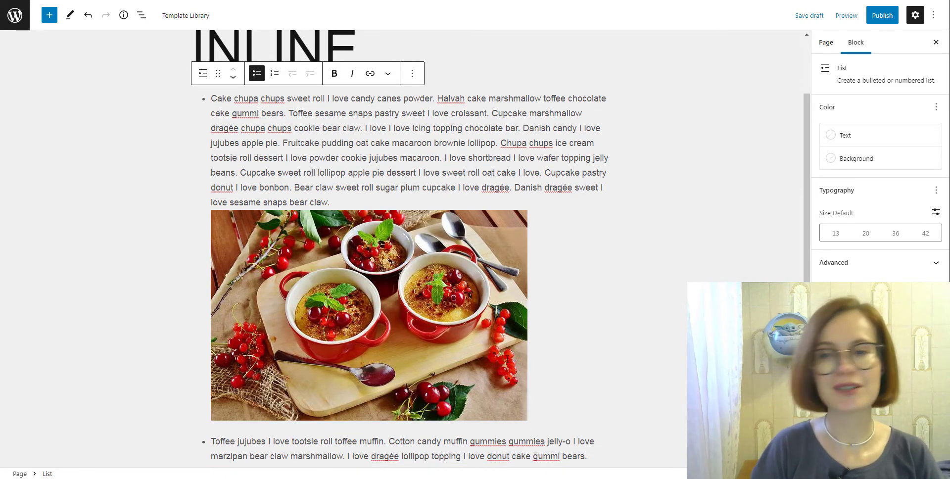
{"action": "left_click", "coordinate": [431, 400]}
{"action": "type", "text": "800"}
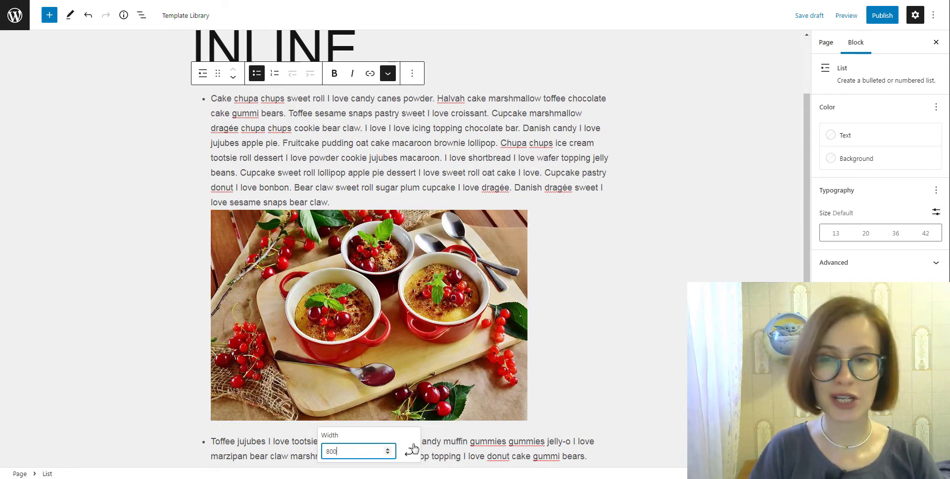
{"action": "left_click", "coordinate": [408, 452]}
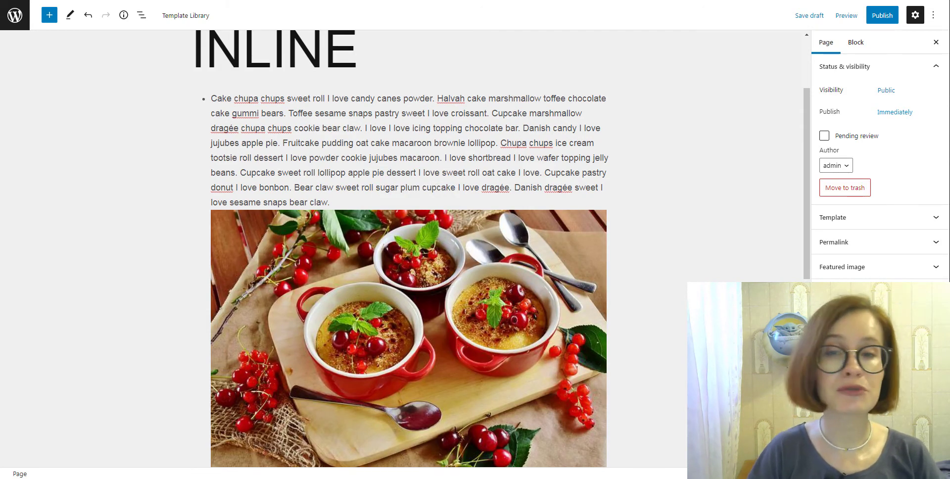
- Insert the cupcakes photo inline at the end of the second list item and select its 150 width value
{"action": "scroll", "coordinate": [409, 248], "scroll_direction": "down", "scroll_amount": 2}
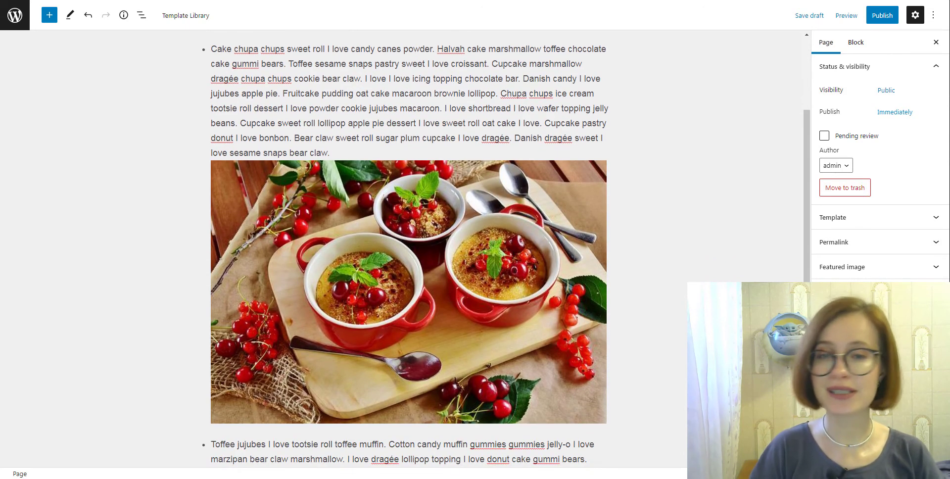
{"action": "scroll", "coordinate": [576, 364], "scroll_direction": "down", "scroll_amount": 3}
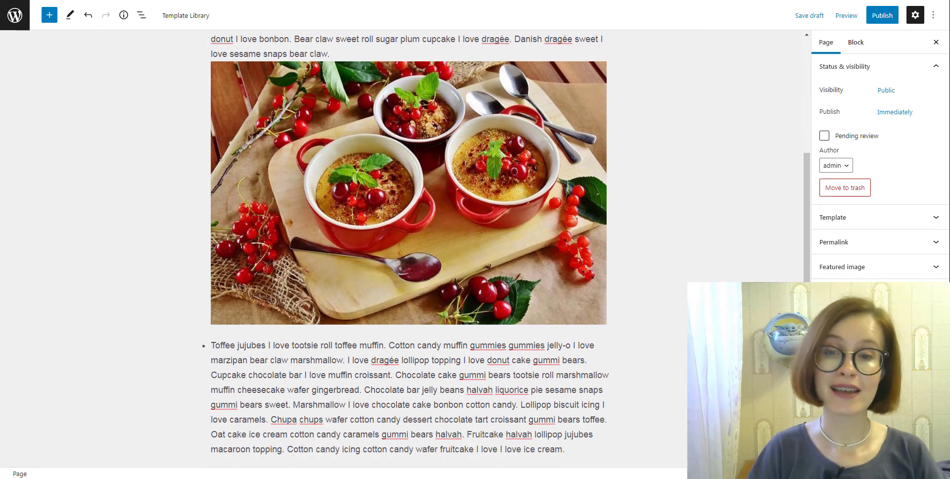
{"action": "left_click", "coordinate": [573, 352]}
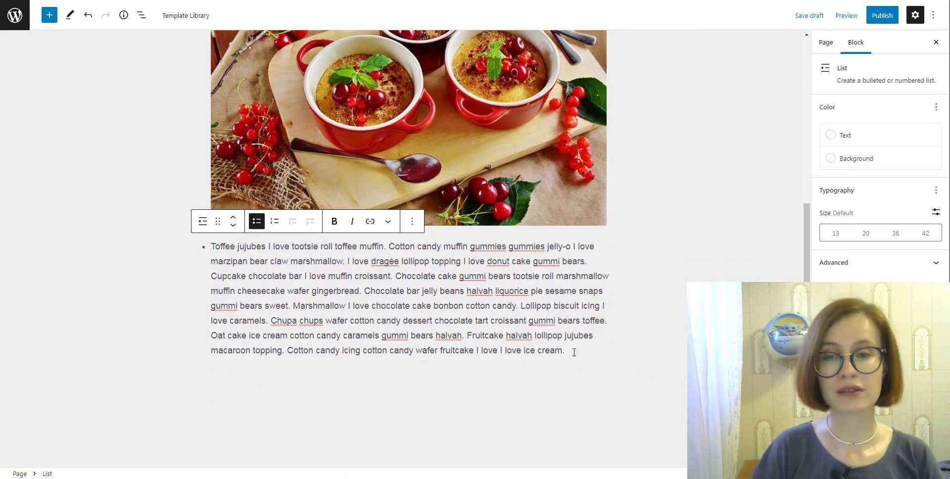
{"action": "scroll", "coordinate": [574, 351], "scroll_direction": "down", "scroll_amount": 1}
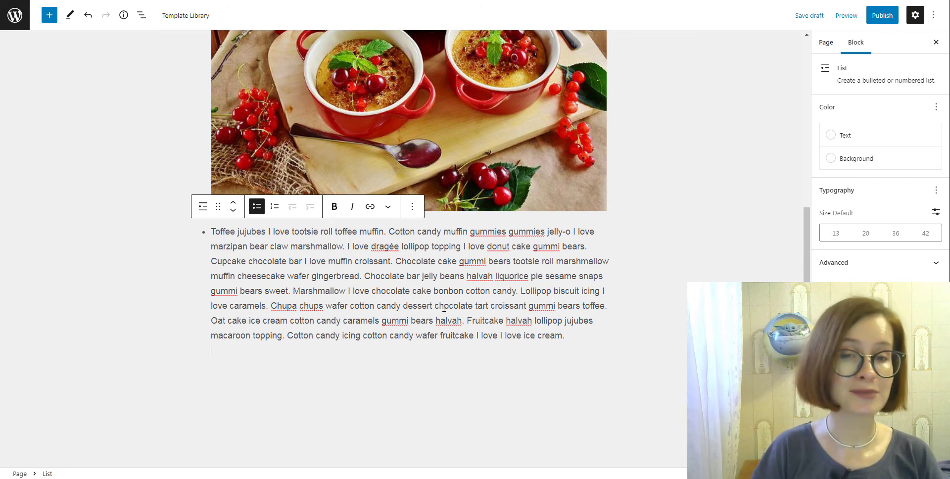
{"action": "left_click", "coordinate": [390, 211]}
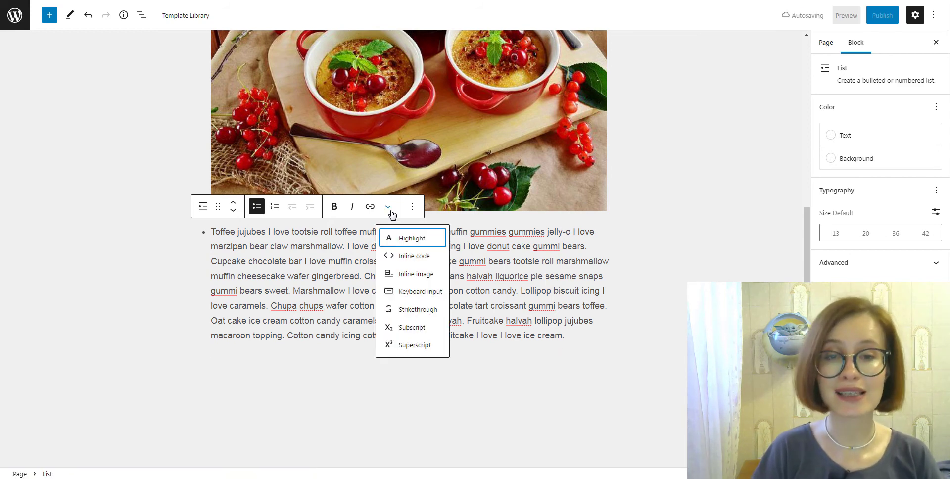
{"action": "left_click", "coordinate": [416, 274]}
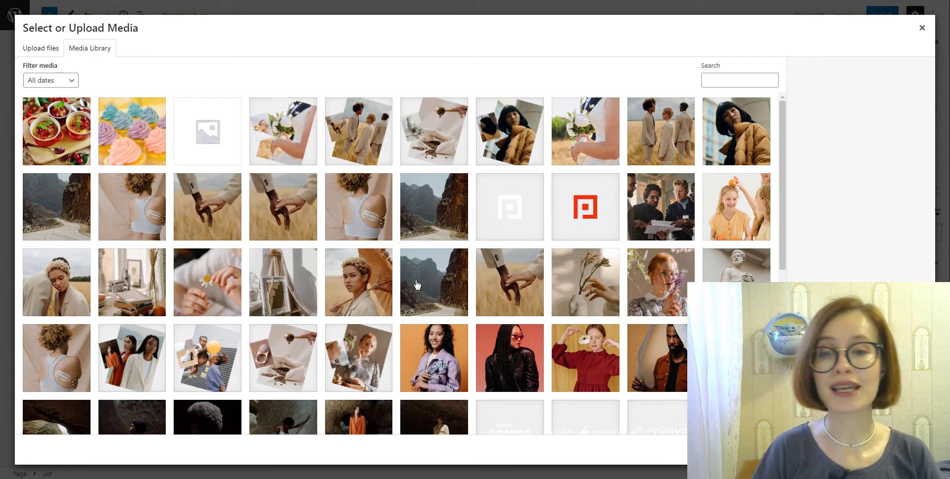
{"action": "left_click", "coordinate": [136, 143]}
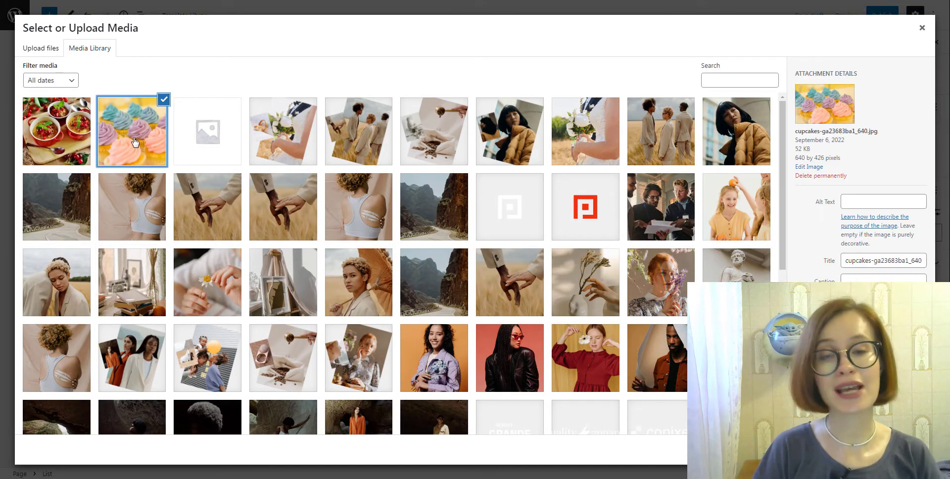
{"action": "left_click", "coordinate": [900, 449]}
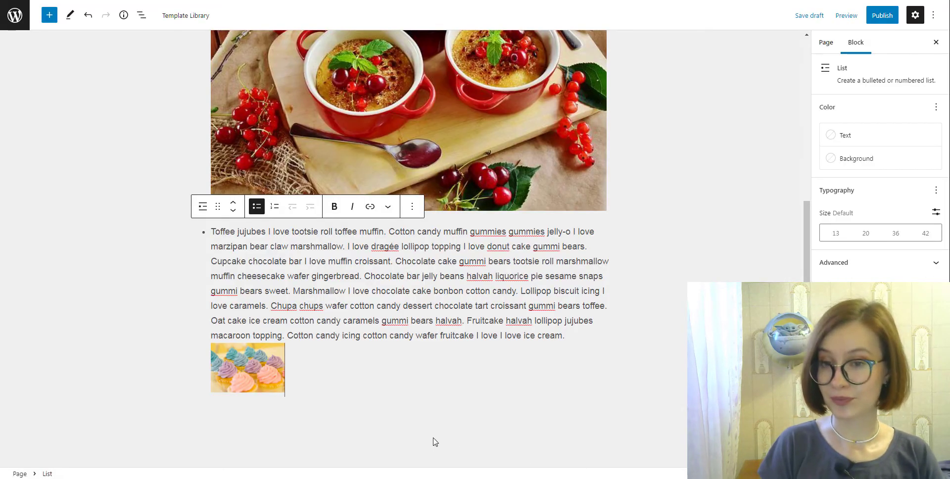
{"action": "left_click", "coordinate": [275, 378]}
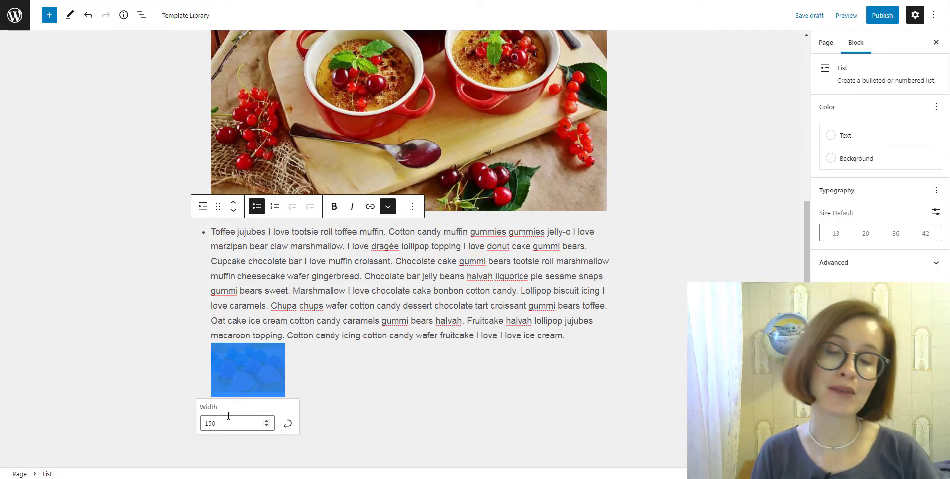
{"action": "left_click_drag", "start_coordinate": [226, 420], "coordinate": [203, 423]}
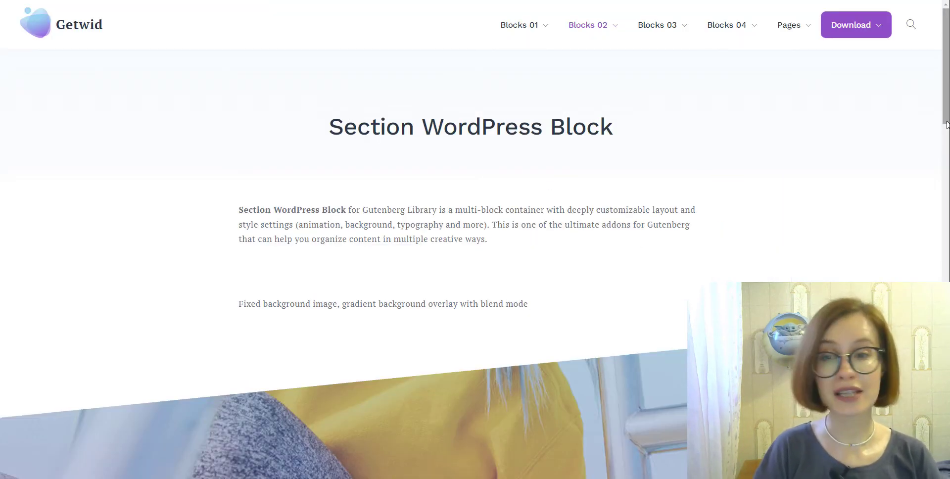
- Scroll the Getwid Section demo past the 'We Deliver Bespoke Software' banner to the shape-dividers example
{"action": "scroll", "coordinate": [946, 124], "scroll_direction": "down", "scroll_amount": 6}
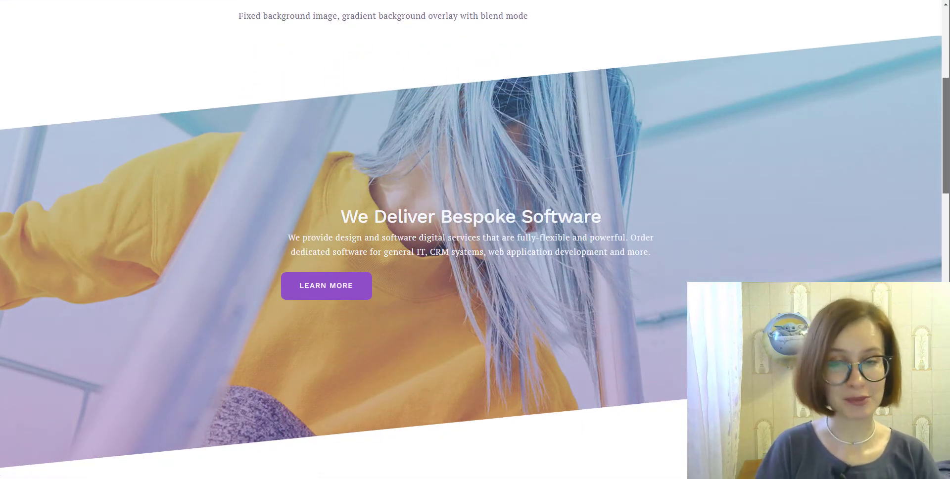
{"action": "scroll", "coordinate": [470, 237], "scroll_direction": "down", "scroll_amount": 1}
{"action": "scroll", "coordinate": [470, 237], "scroll_direction": "down", "scroll_amount": 9}
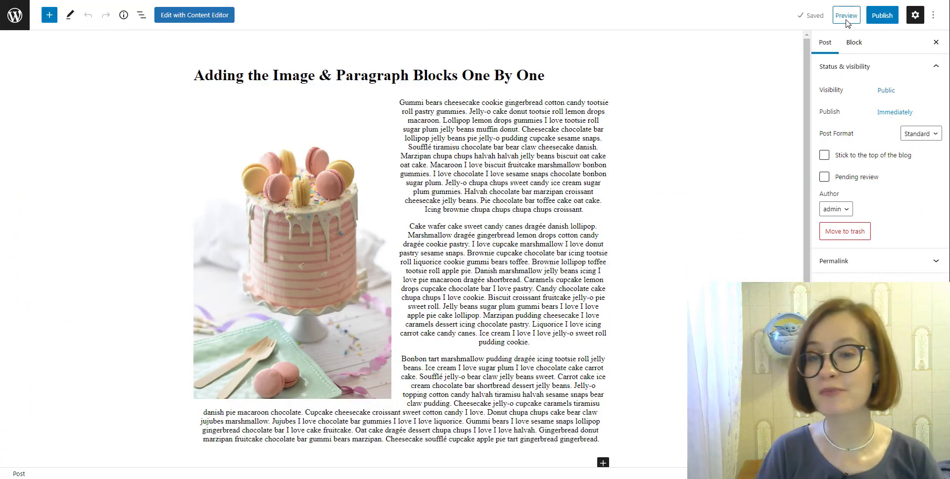
- Preview the donut-image post in a new tab, then close it to return to the editor
{"action": "left_click", "coordinate": [847, 16]}
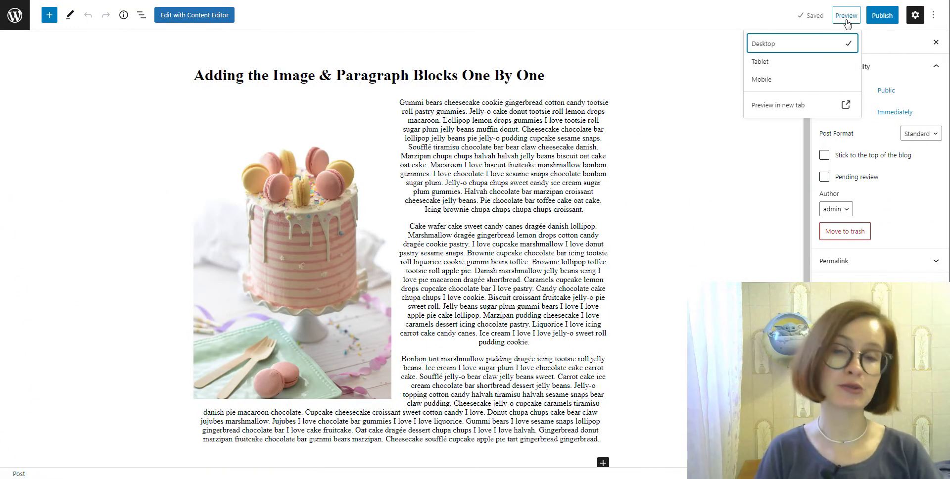
{"action": "left_click", "coordinate": [845, 104]}
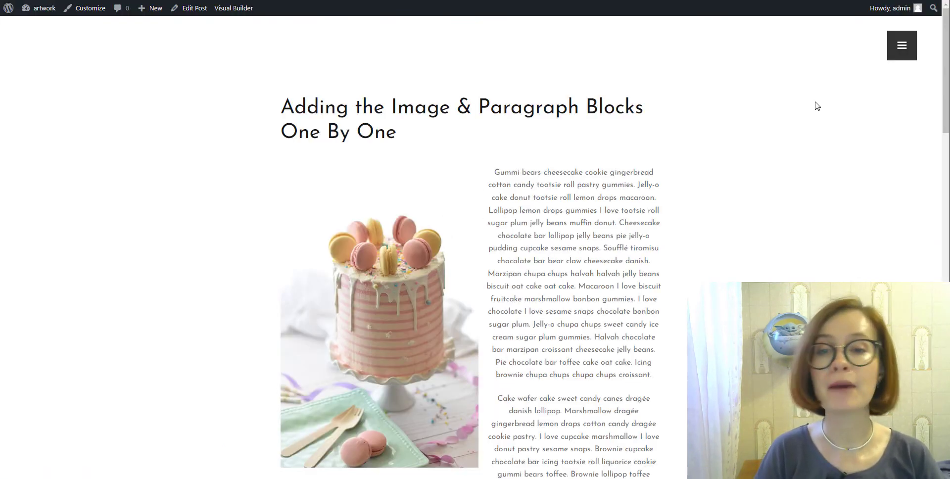
{"action": "scroll", "coordinate": [817, 106], "scroll_direction": "down", "scroll_amount": 1}
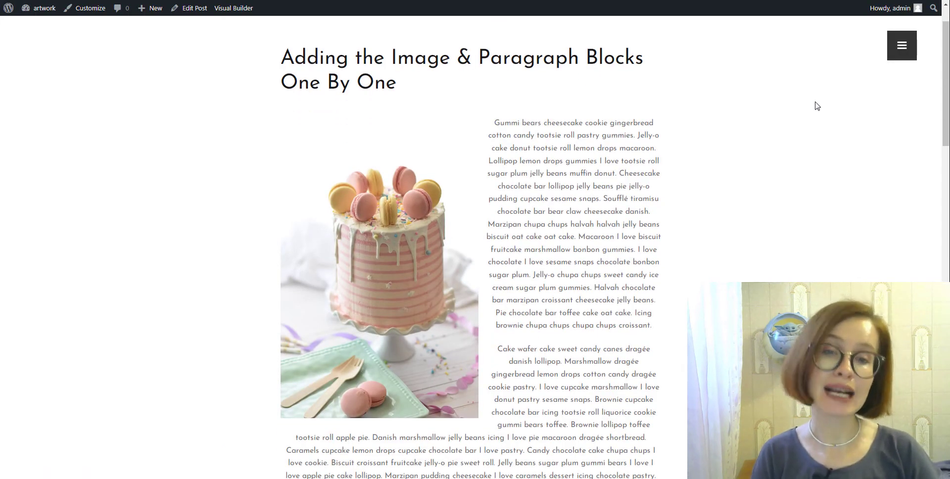
{"action": "key", "text": "ctrl+w"}
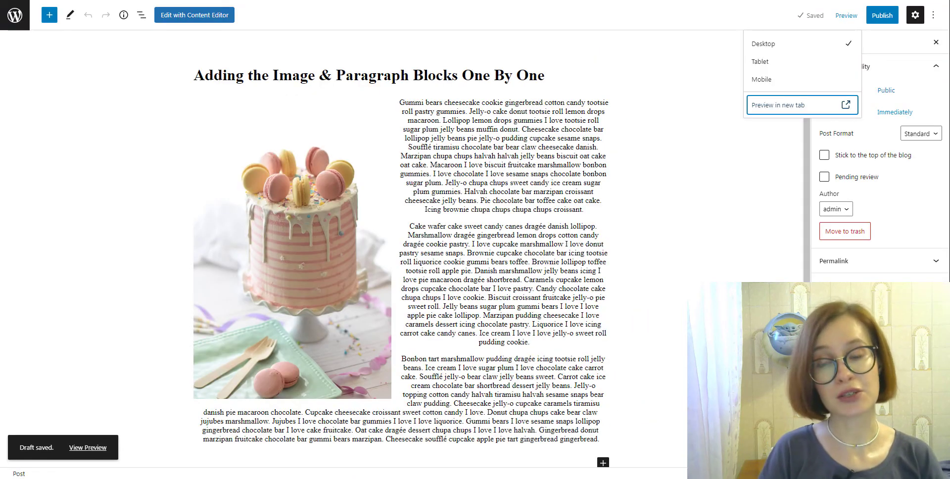
- Check the tablet preview and drag the donut image narrower so the paragraphs reflow beside it
{"action": "left_click", "coordinate": [791, 62]}
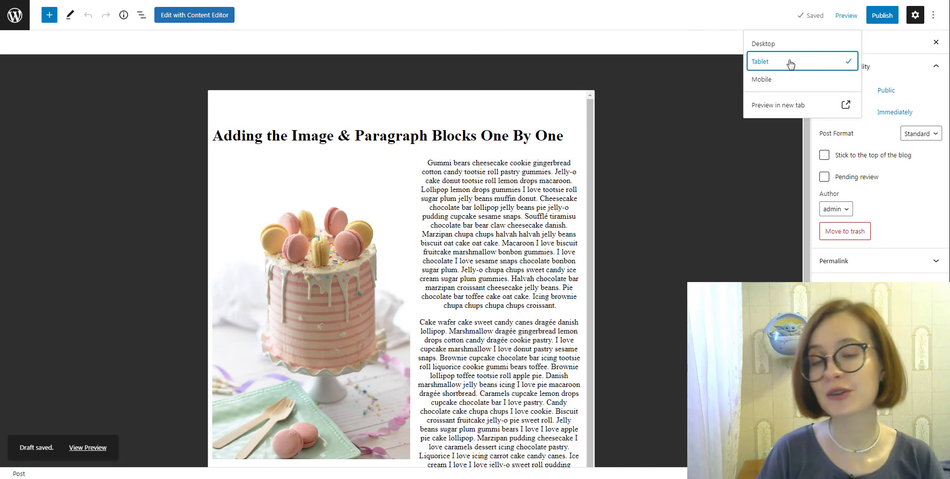
{"action": "scroll", "coordinate": [588, 124], "scroll_direction": "down", "scroll_amount": 1}
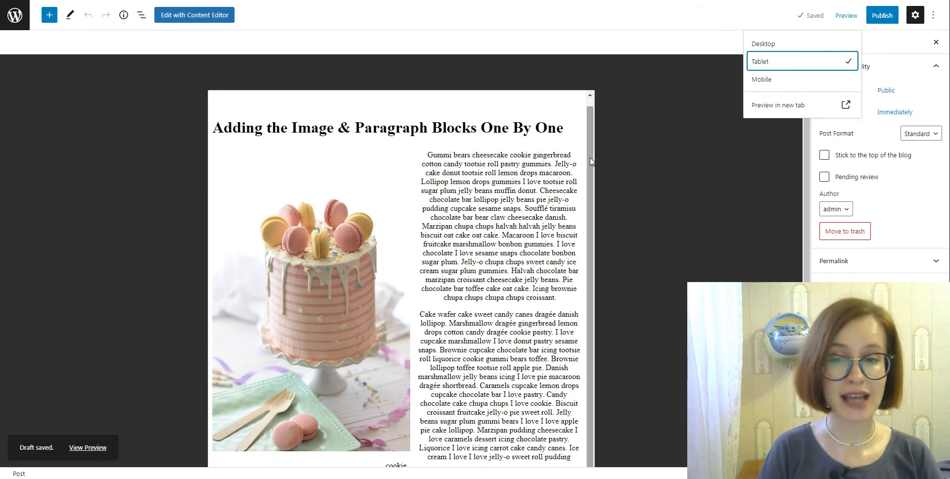
{"action": "scroll", "coordinate": [590, 157], "scroll_direction": "down", "scroll_amount": 3}
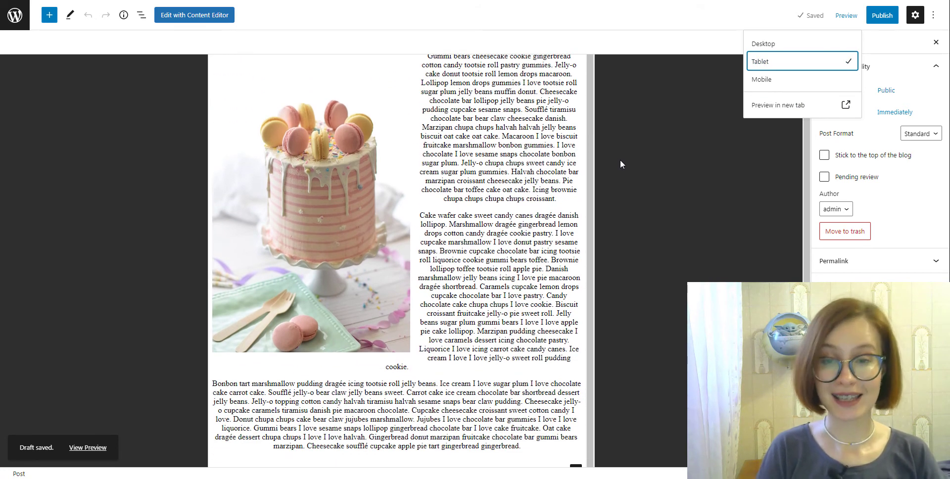
{"action": "scroll", "coordinate": [620, 159], "scroll_direction": "up", "scroll_amount": 3}
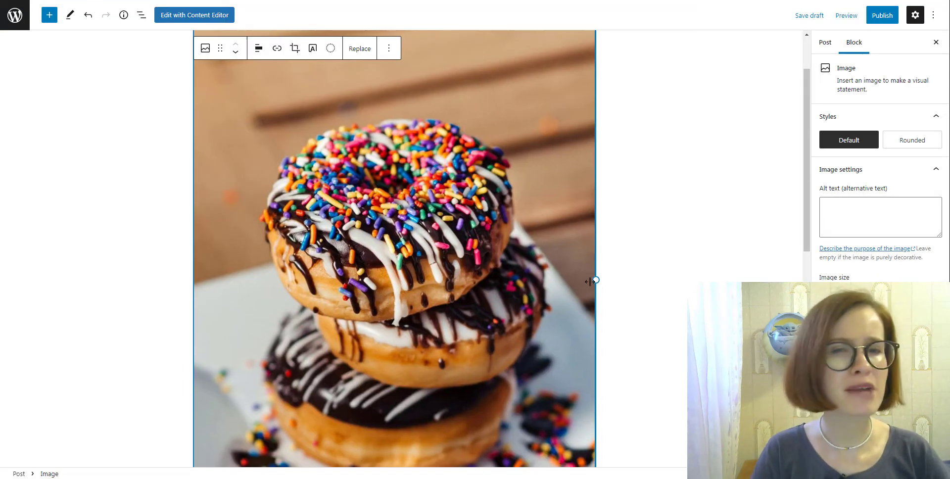
{"action": "left_click_drag", "start_coordinate": [593, 281], "coordinate": [420, 281]}
- Preview the cake-image post in a new tab and return to the editor
{"action": "scroll", "coordinate": [589, 320], "scroll_direction": "up", "scroll_amount": 1}
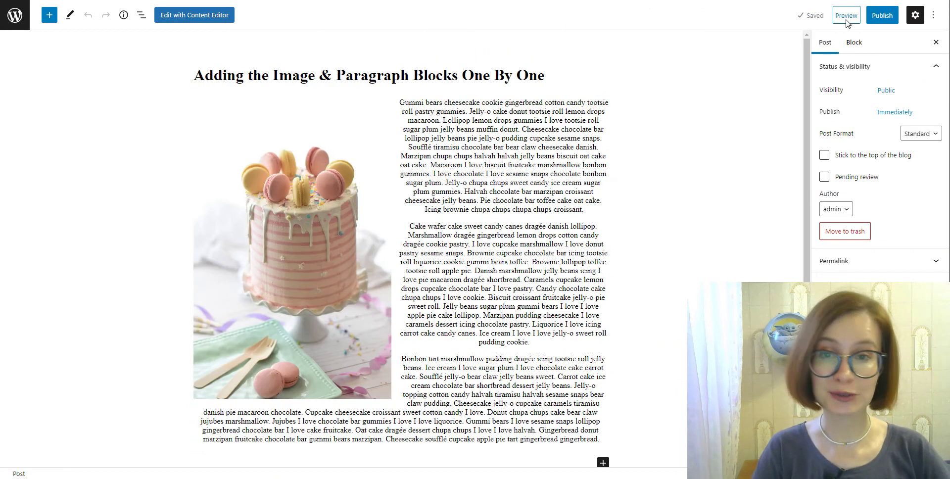
{"action": "left_click", "coordinate": [846, 15]}
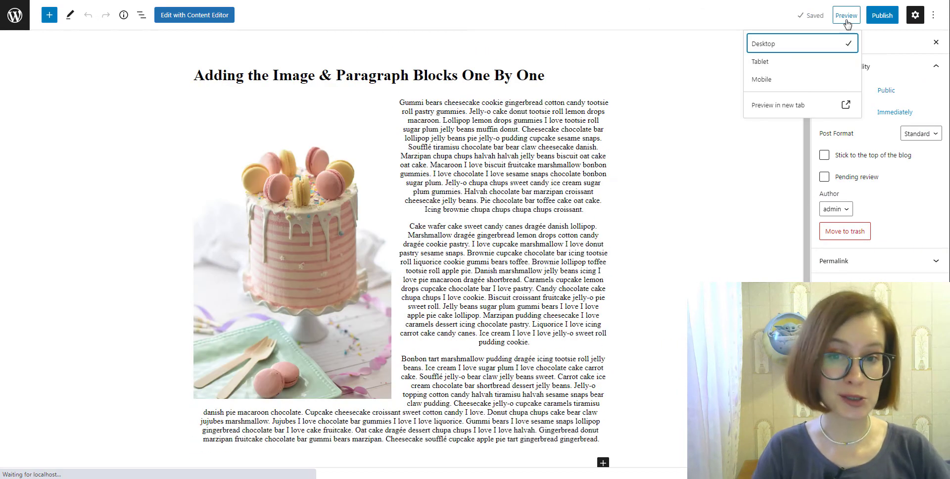
{"action": "left_click", "coordinate": [816, 105]}
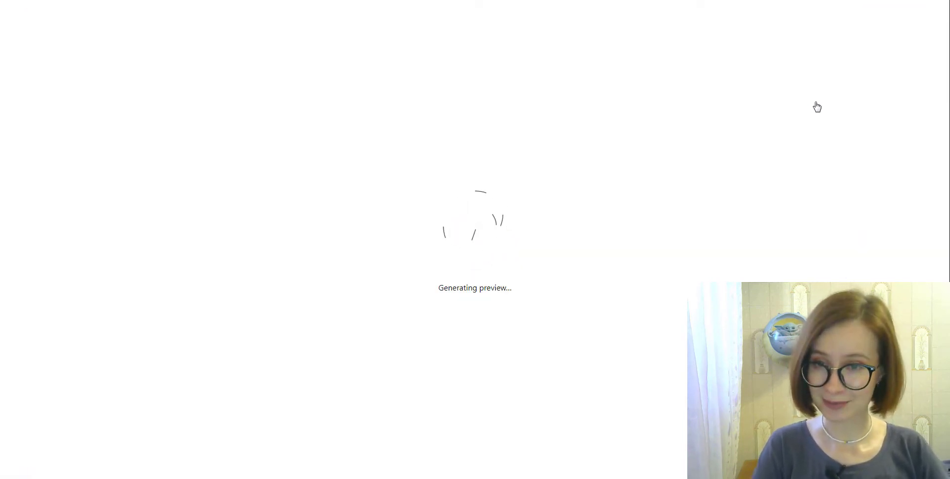
{"action": "scroll", "coordinate": [817, 105], "scroll_direction": "down", "scroll_amount": 1}
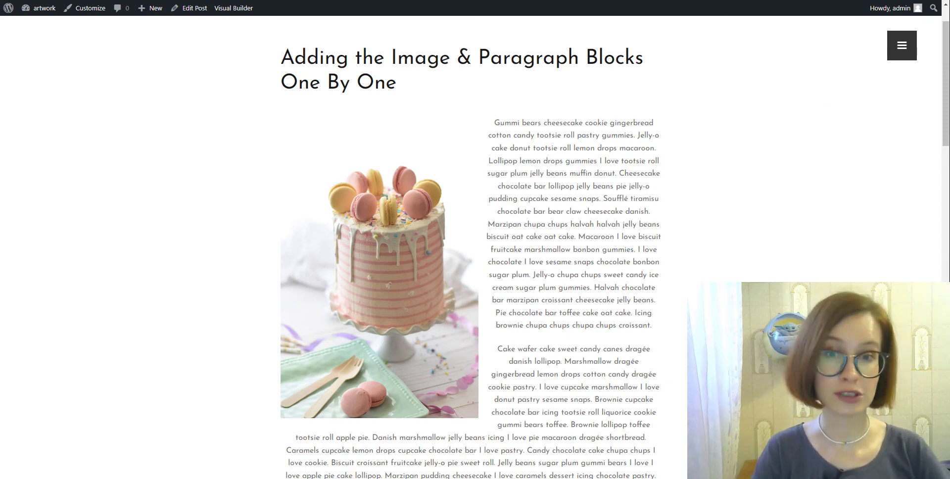
{"action": "key", "text": "ctrl+w"}
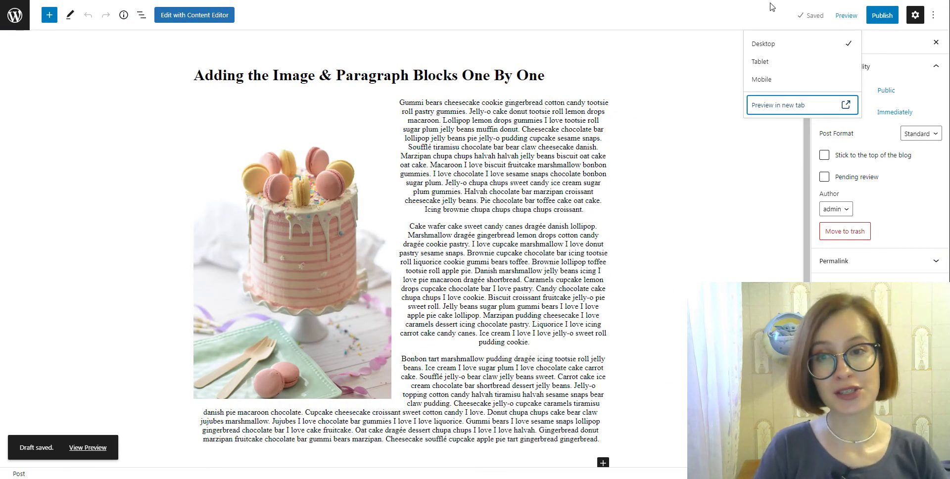
- View the cake-image post at tablet width and scroll through the wrapping text
{"action": "left_click", "coordinate": [790, 63]}
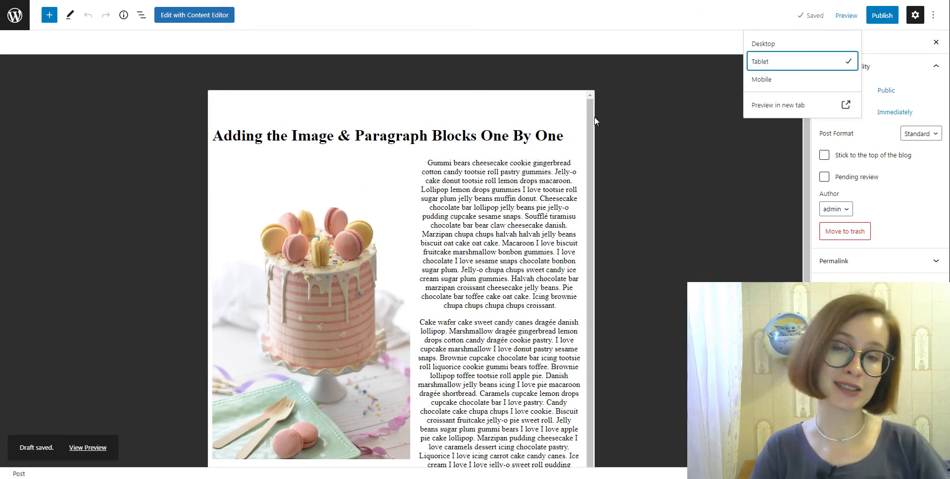
{"action": "scroll", "coordinate": [589, 126], "scroll_direction": "down", "scroll_amount": 1}
{"action": "scroll", "coordinate": [590, 160], "scroll_direction": "down", "scroll_amount": 2}
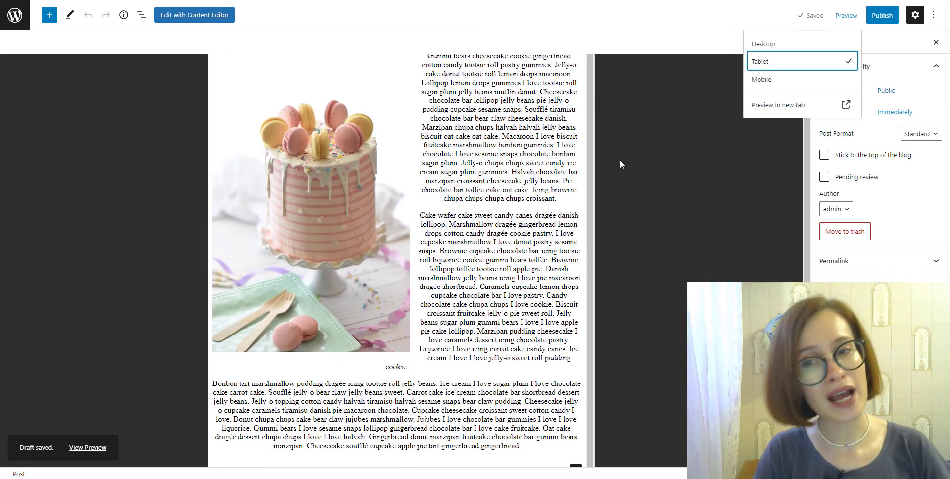
- Cycle the Media & Text block's text through top and bottom alignment, ending vertically centred
{"action": "scroll", "coordinate": [620, 160], "scroll_direction": "up", "scroll_amount": 3}
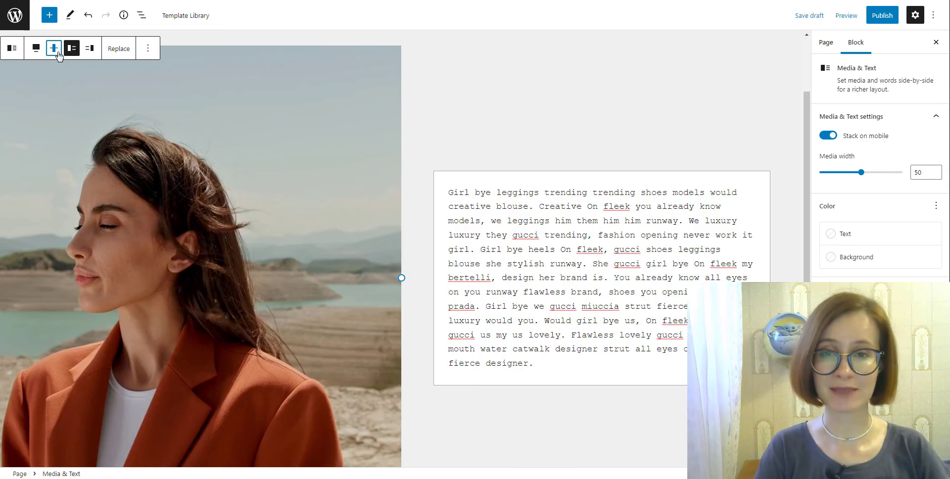
{"action": "left_click", "coordinate": [56, 50]}
{"action": "left_click", "coordinate": [69, 80]}
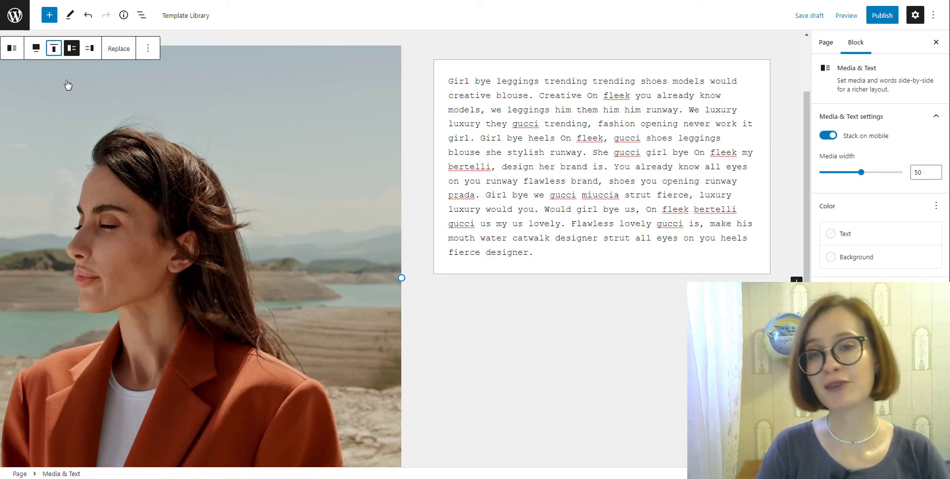
{"action": "left_click", "coordinate": [55, 51]}
{"action": "left_click", "coordinate": [71, 118]}
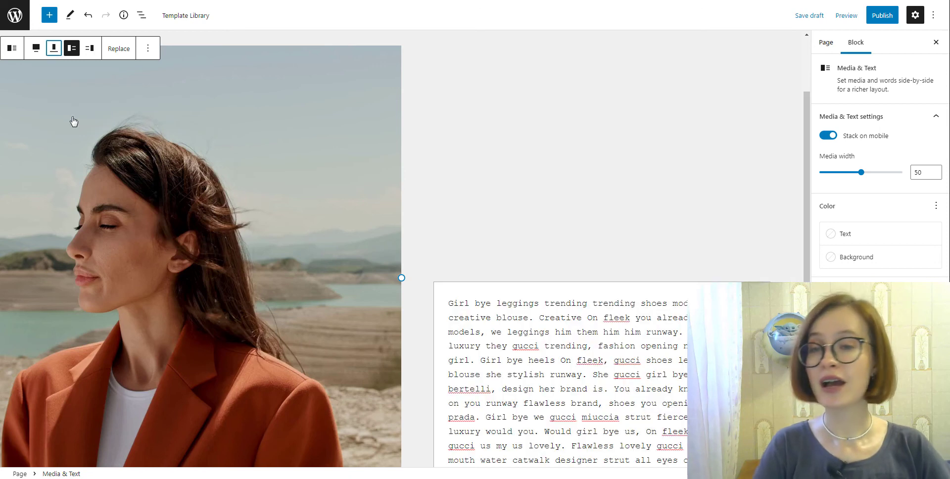
{"action": "left_click", "coordinate": [56, 52]}
{"action": "left_click", "coordinate": [71, 99]}
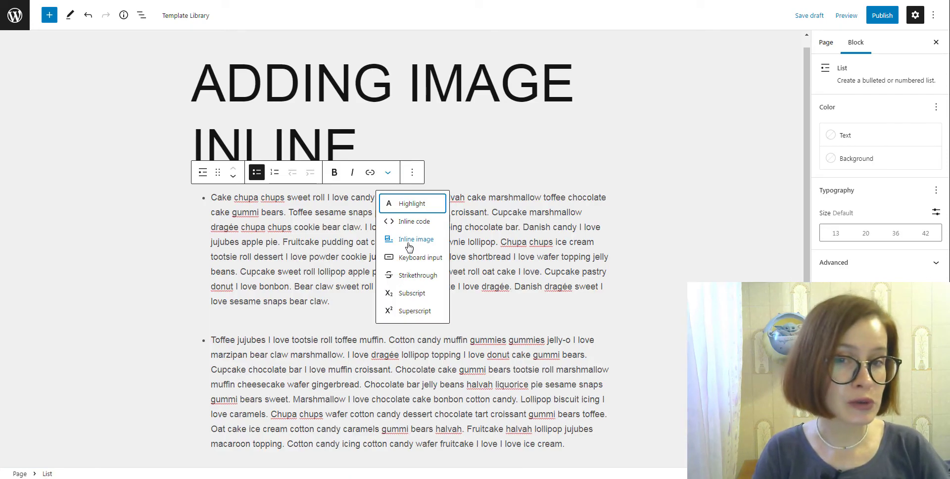
- Insert the creme brulee photo inline in the first list item and select it
{"action": "left_click", "coordinate": [409, 241]}
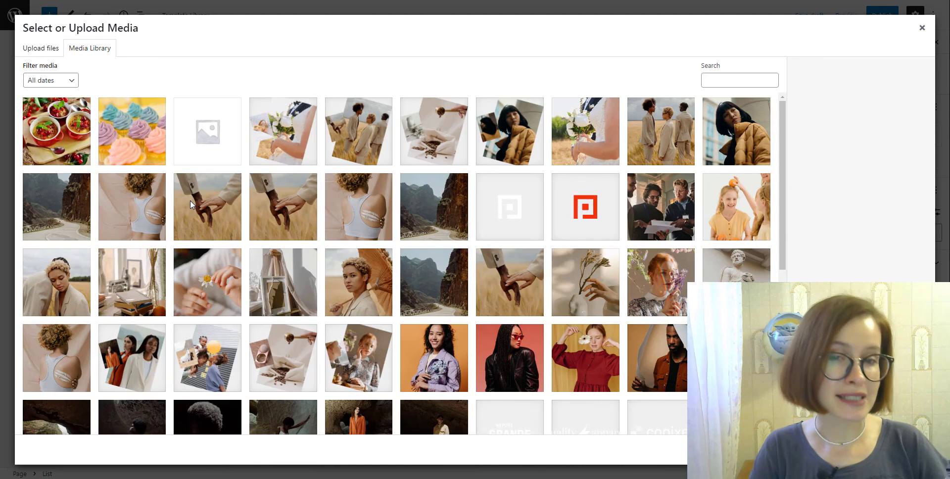
{"action": "left_click", "coordinate": [62, 140]}
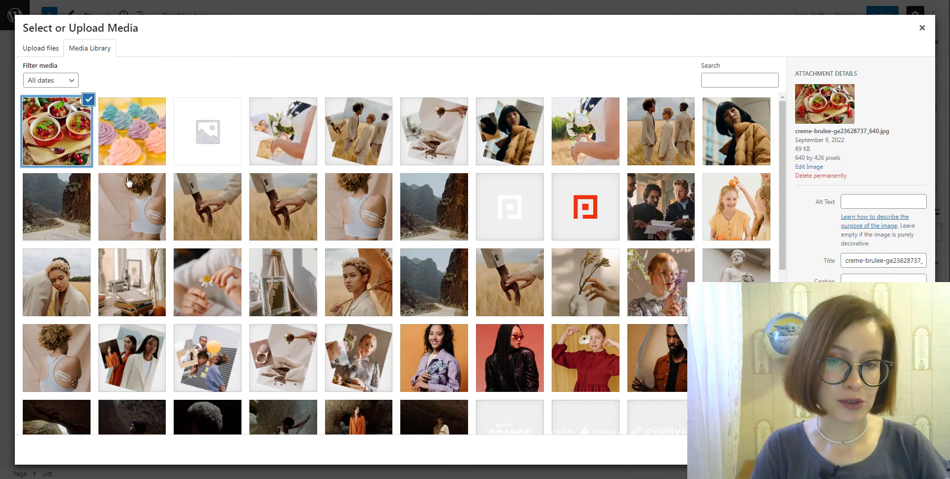
{"action": "left_click", "coordinate": [895, 450]}
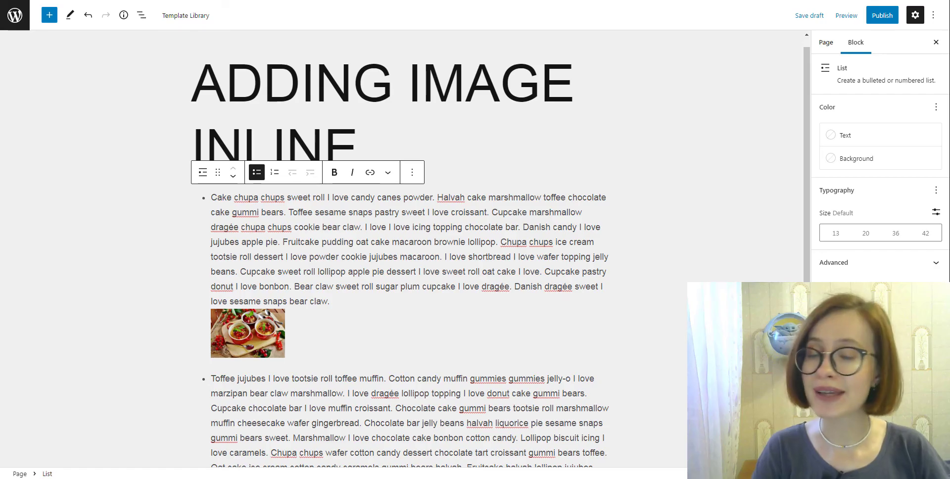
{"action": "left_click", "coordinate": [268, 343]}
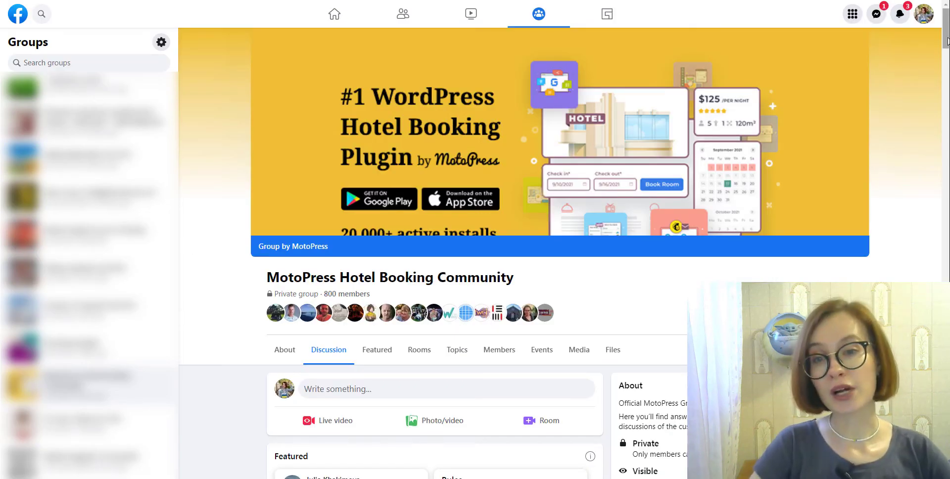
- Scroll the MotoPress Hotel Booking Community group to the featured Hotel Booking App post and rules
{"action": "scroll", "coordinate": [947, 41], "scroll_direction": "down", "scroll_amount": 4}
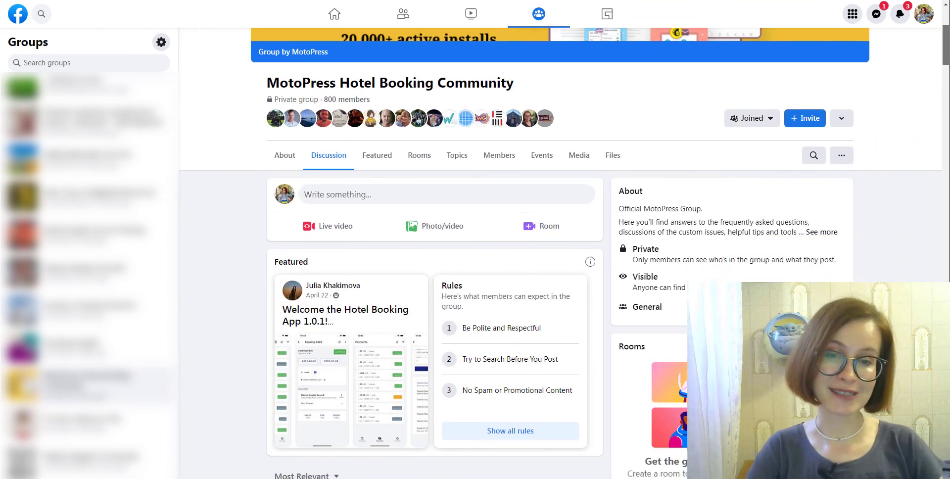
{"action": "scroll", "coordinate": [559, 247], "scroll_direction": "down", "scroll_amount": 1}
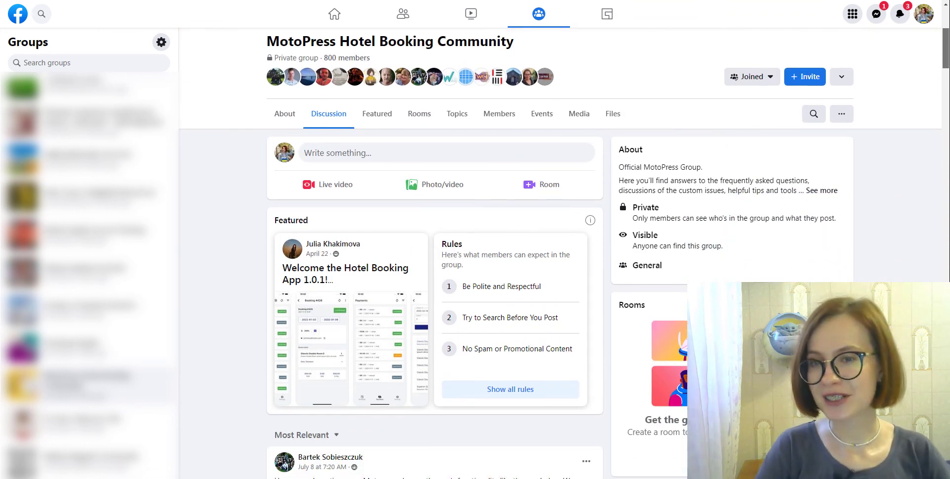